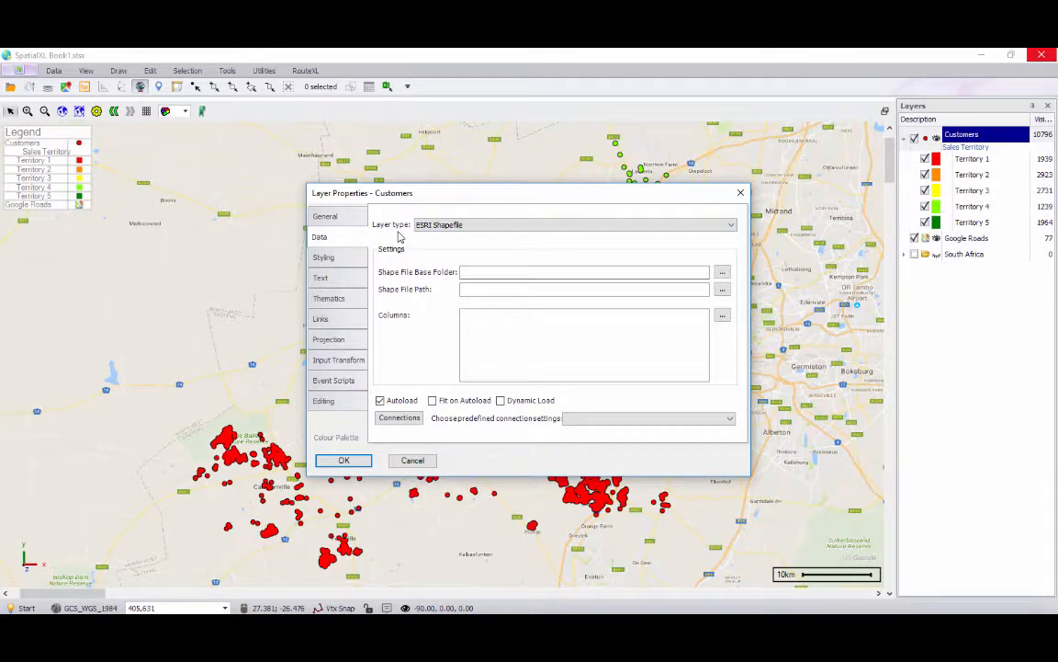
- Close the Customers layer properties without changes and load the shapefile SA Census Sub Places.shp from the Layer Properties folder
{"action": "left_click", "coordinate": [413, 460]}
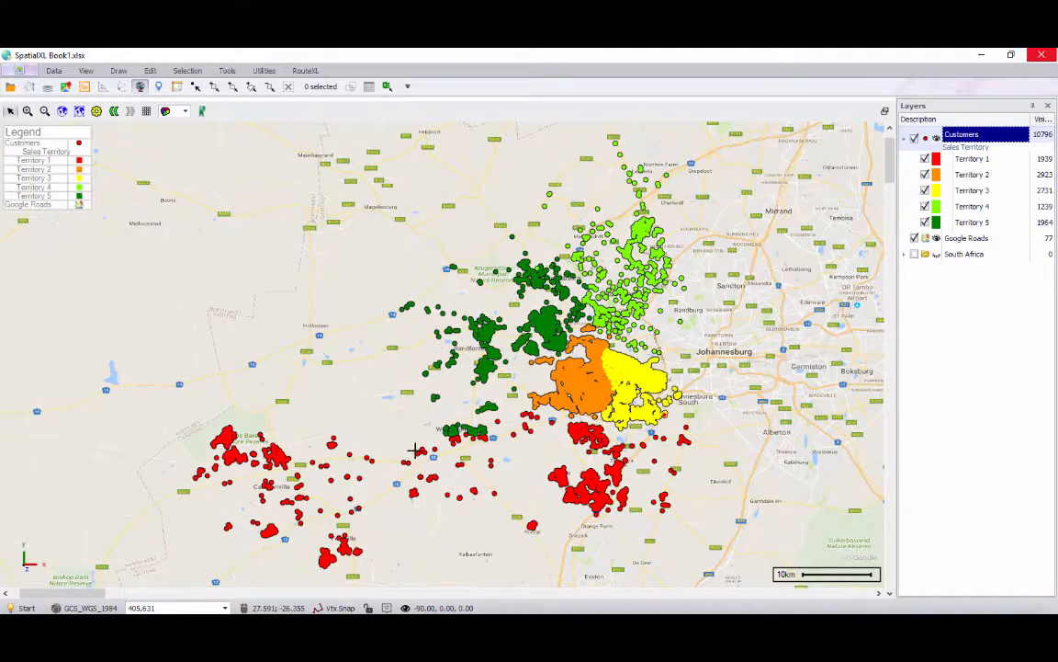
{"action": "left_click", "coordinate": [11, 87]}
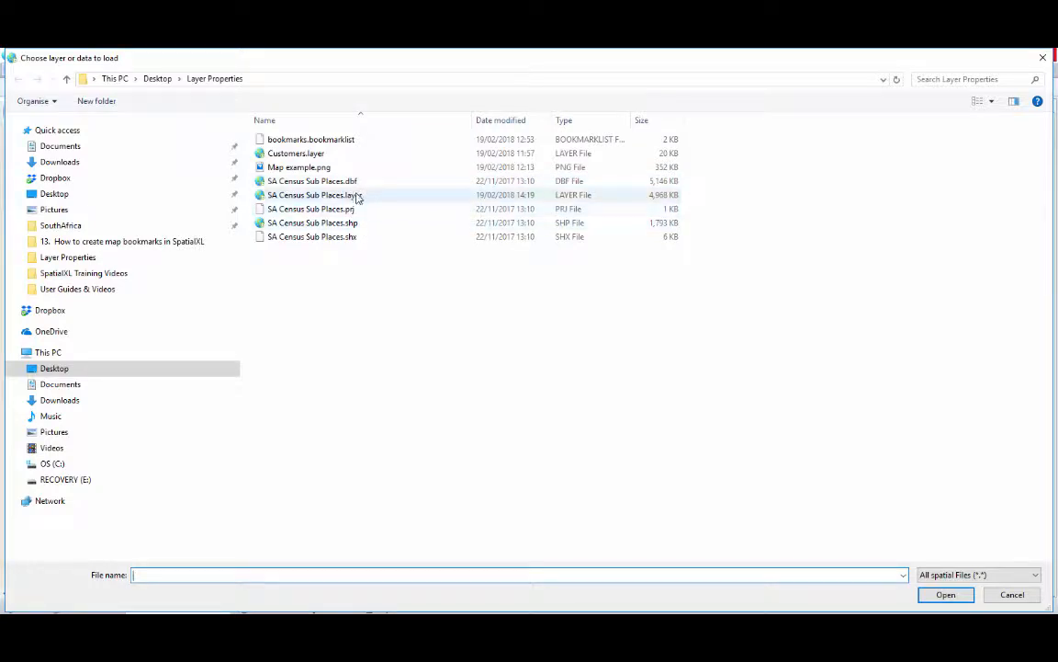
{"action": "left_click", "coordinate": [946, 575]}
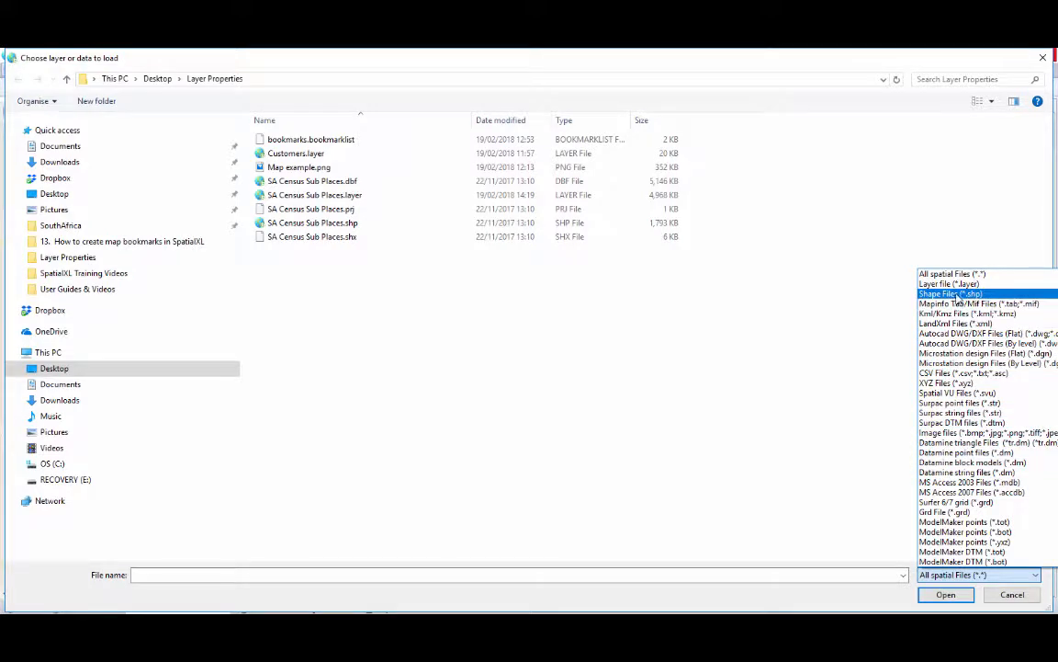
{"action": "left_click", "coordinate": [961, 296]}
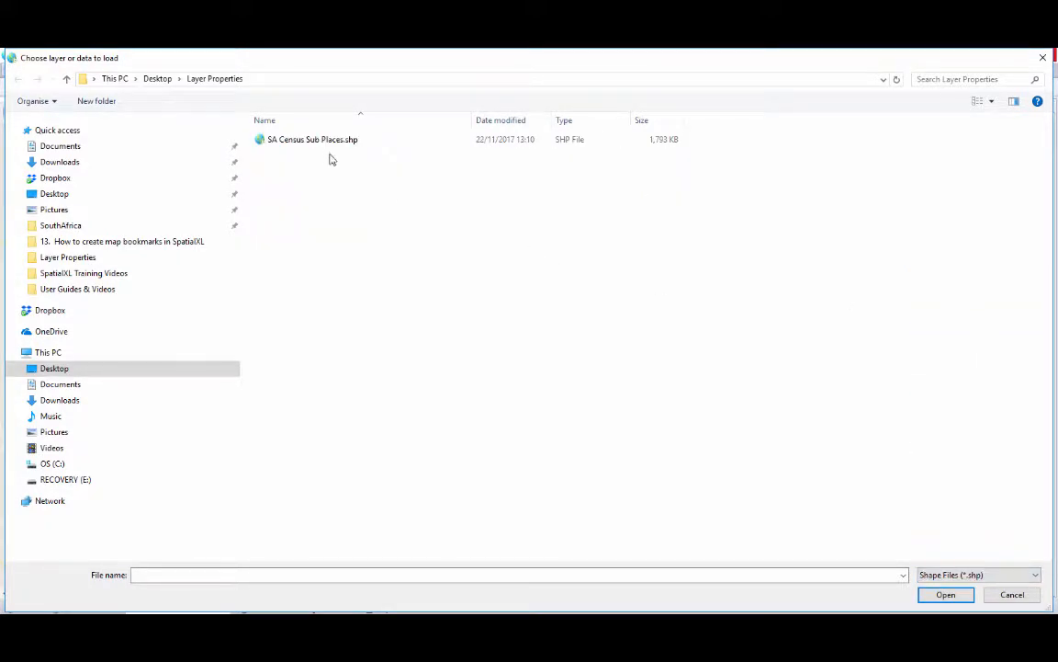
{"action": "left_click", "coordinate": [310, 138]}
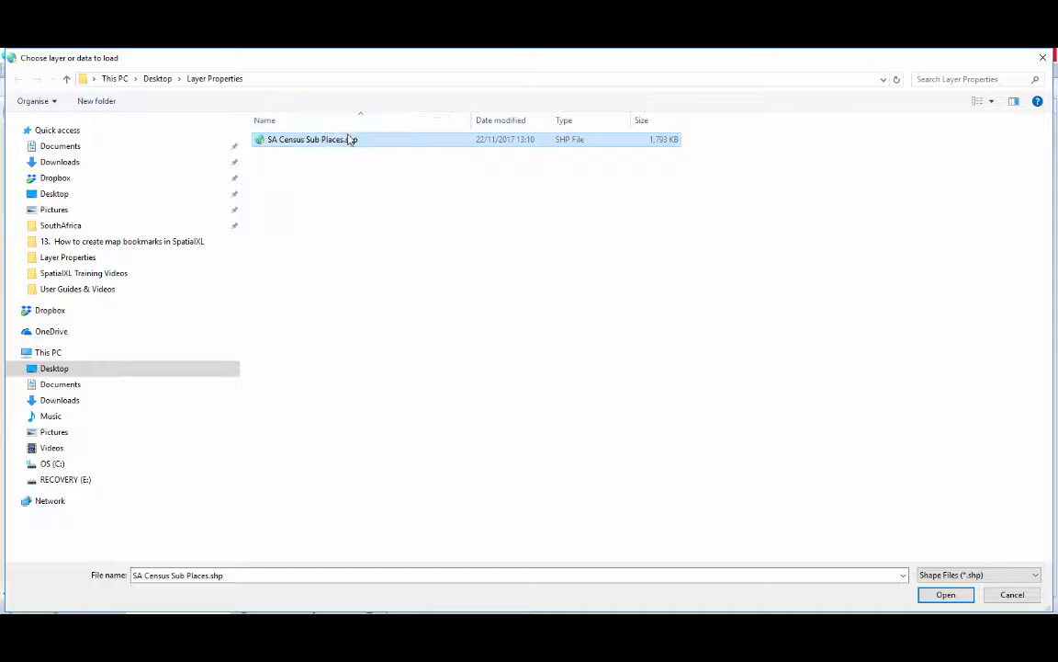
{"action": "left_click", "coordinate": [946, 594]}
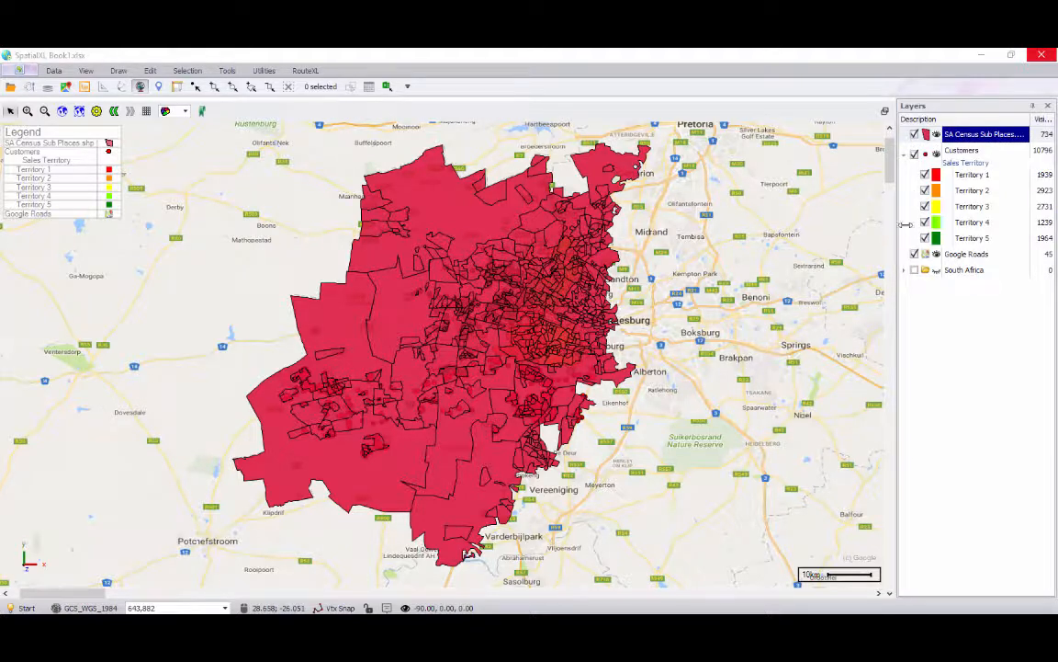
- Change the SA Census Sub Places layer's fill colour to orange (227, 108, 9) in its styling properties
{"action": "right_click", "coordinate": [963, 133]}
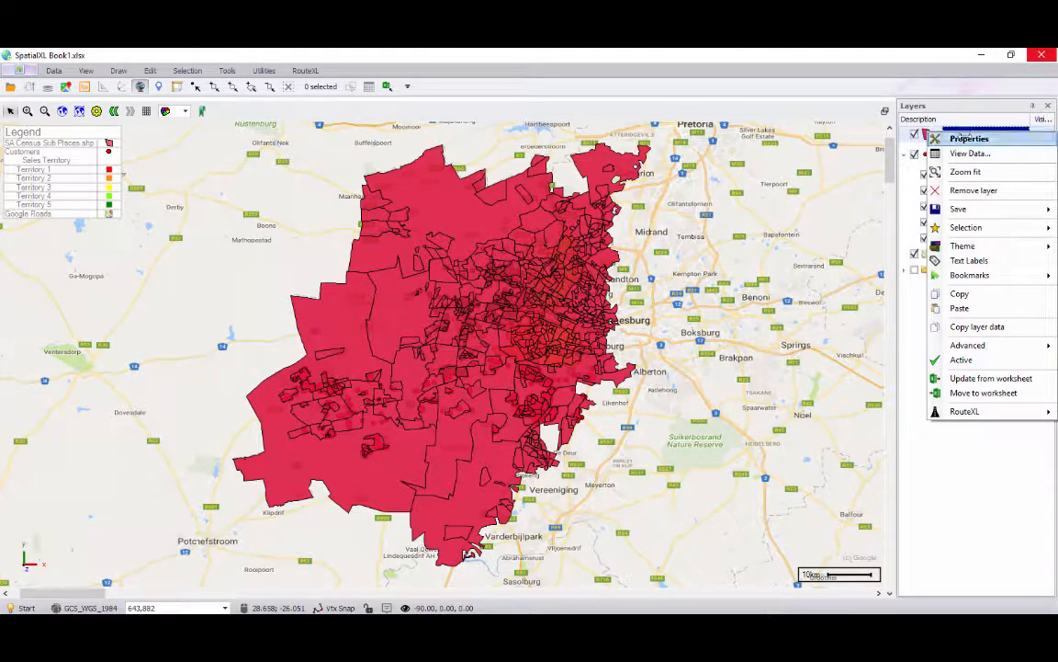
{"action": "left_click", "coordinate": [962, 138]}
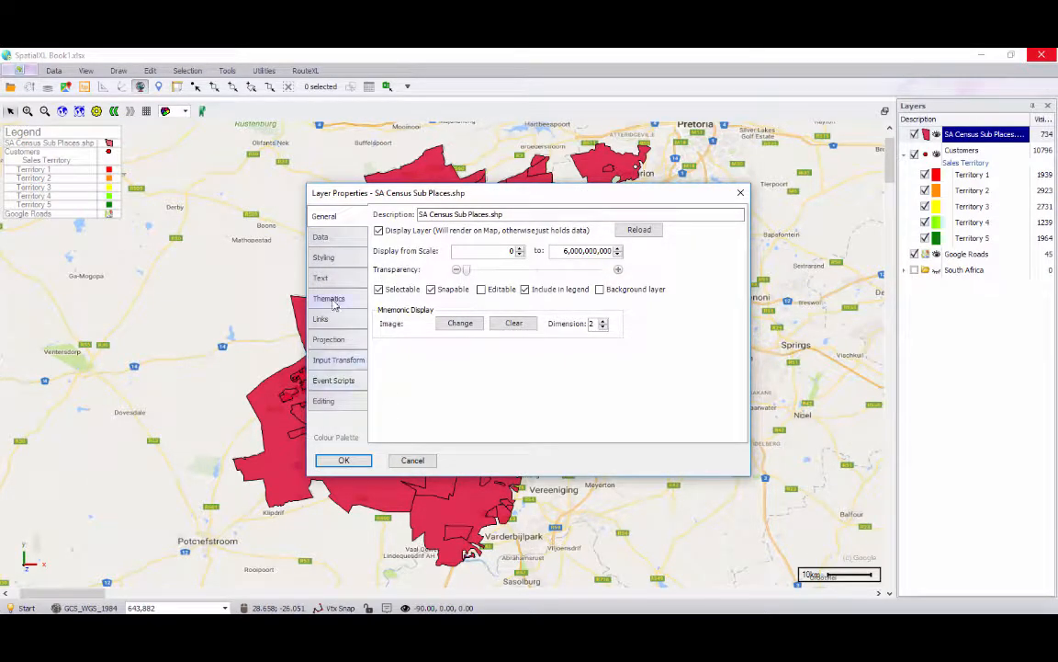
{"action": "left_click", "coordinate": [329, 259]}
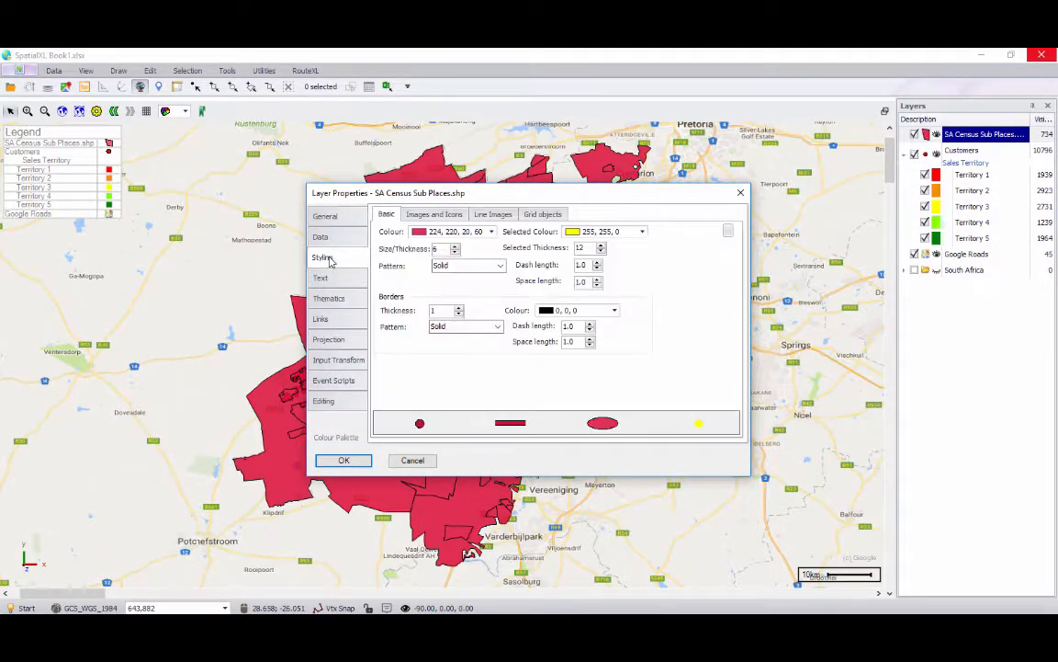
{"action": "left_click", "coordinate": [449, 232]}
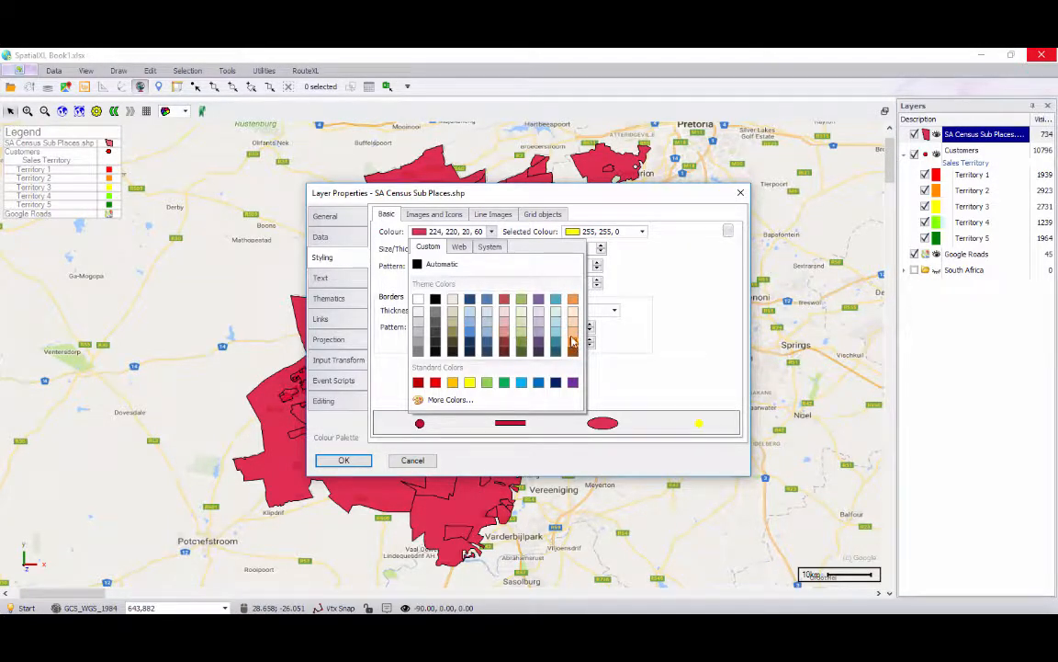
{"action": "left_click", "coordinate": [572, 337]}
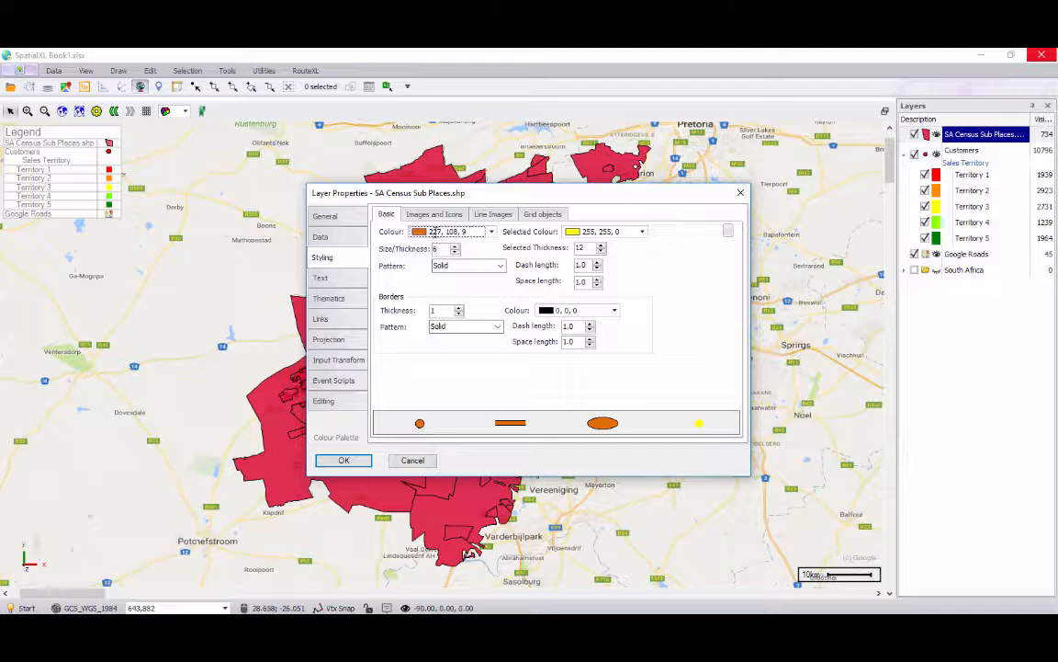
{"action": "left_click", "coordinate": [458, 308]}
{"action": "left_click", "coordinate": [459, 308]}
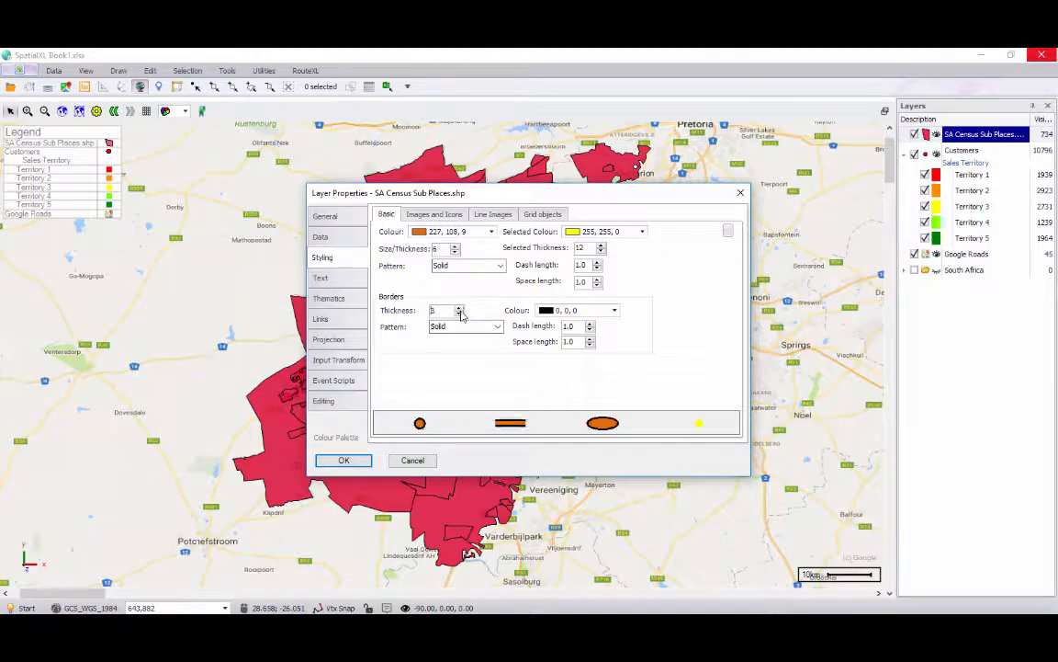
{"action": "left_click", "coordinate": [460, 314]}
{"action": "left_click", "coordinate": [460, 313]}
{"action": "left_click", "coordinate": [614, 310]}
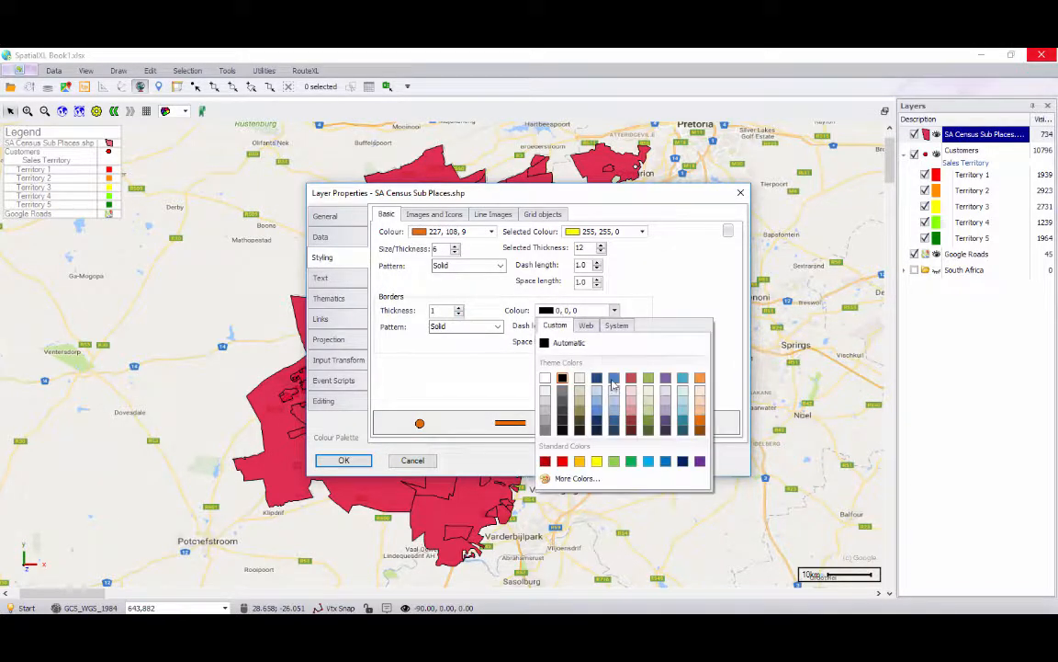
{"action": "left_click", "coordinate": [476, 291]}
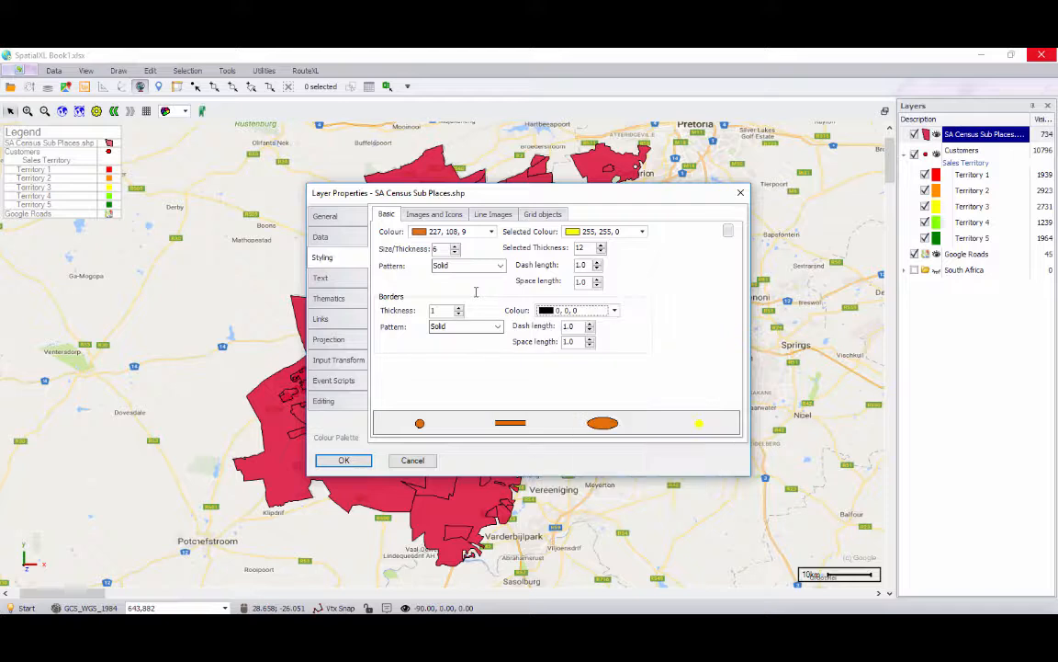
- Review the text and thematics settings, raise the census layer's transparency slightly and apply the layer properties
{"action": "left_click", "coordinate": [342, 278]}
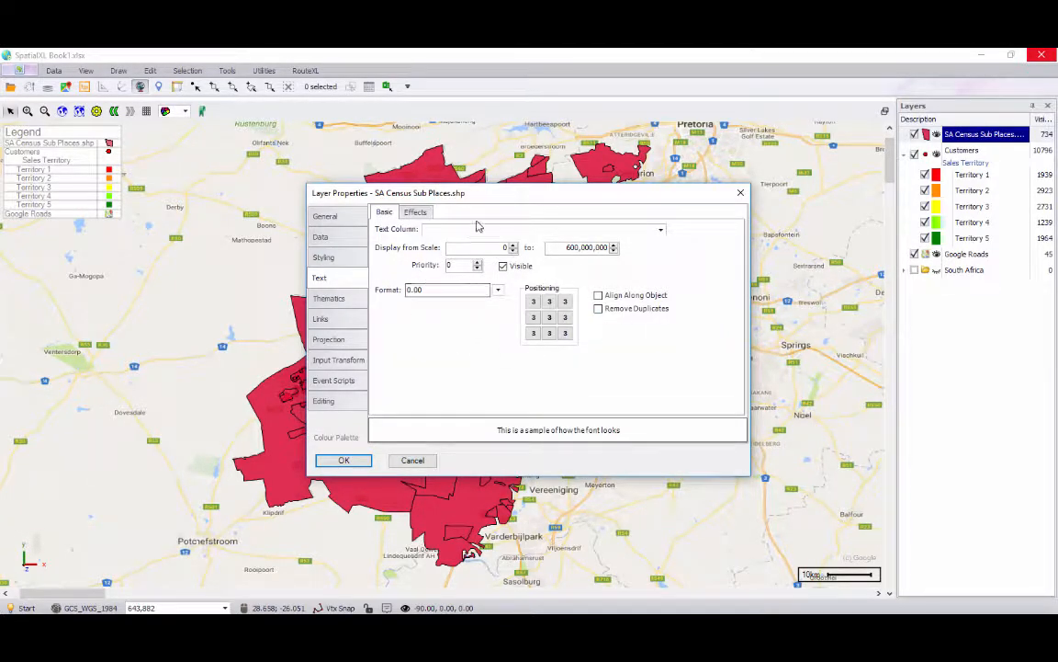
{"action": "left_click", "coordinate": [324, 303]}
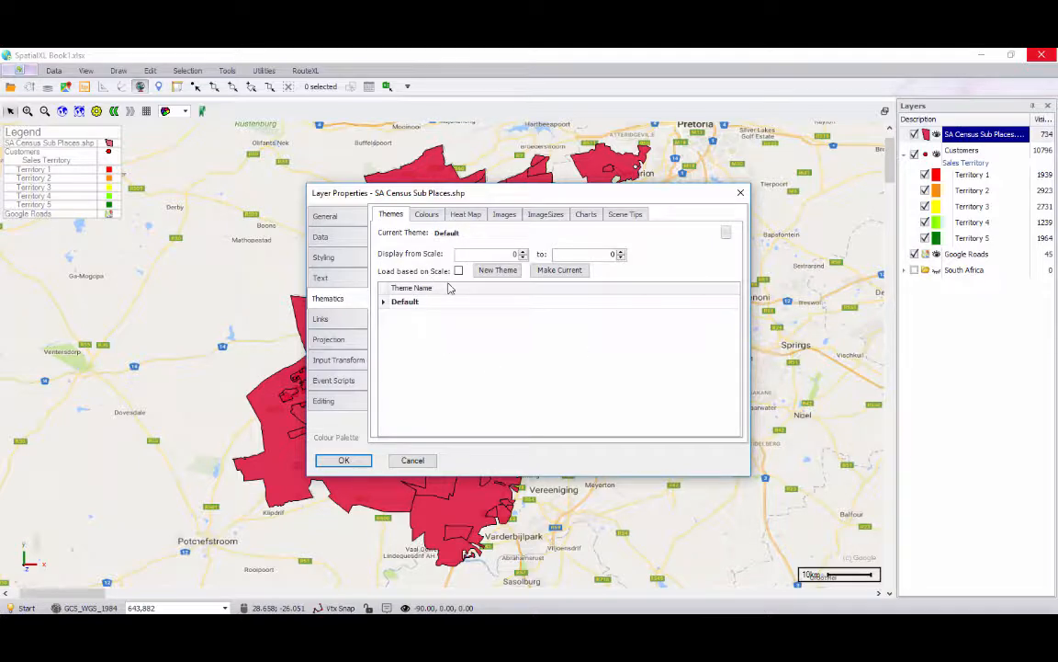
{"action": "left_click", "coordinate": [337, 219]}
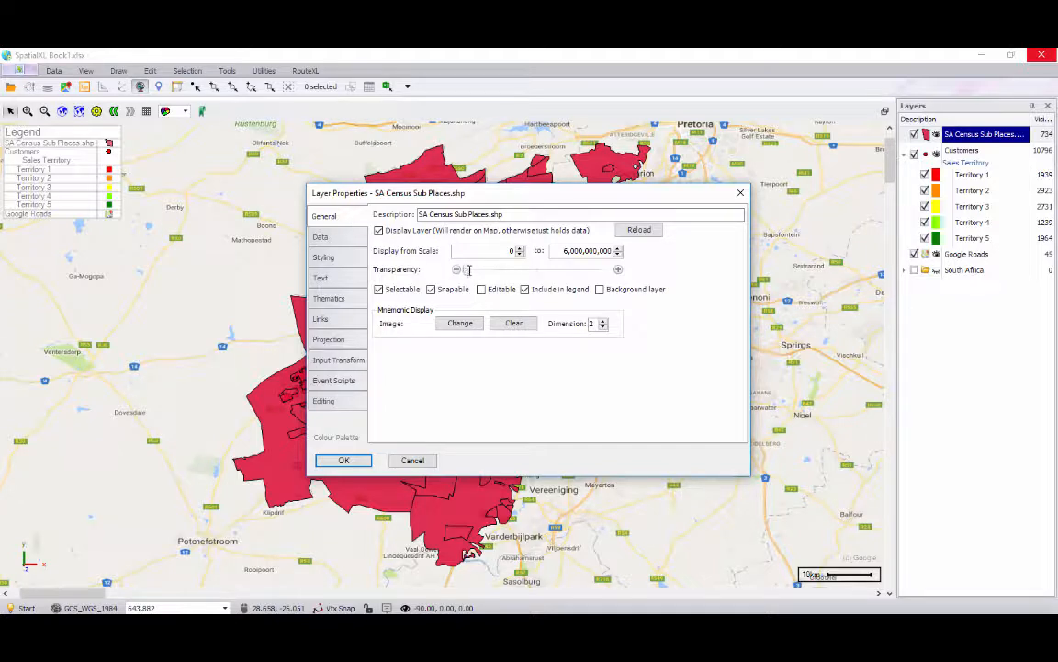
{"action": "left_click_drag", "start_coordinate": [469, 269], "coordinate": [498, 283]}
{"action": "left_click", "coordinate": [347, 461]}
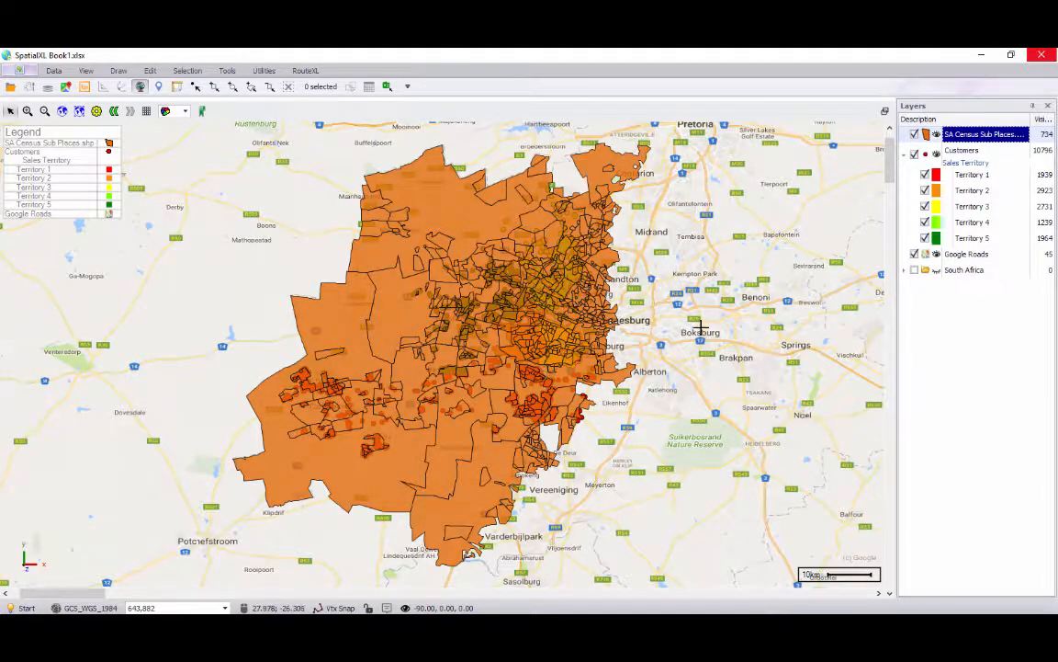
- Move the Customers layer above the SA Census Sub Places layer, expand its territories and turn off its visibility
{"action": "left_click", "coordinate": [915, 134]}
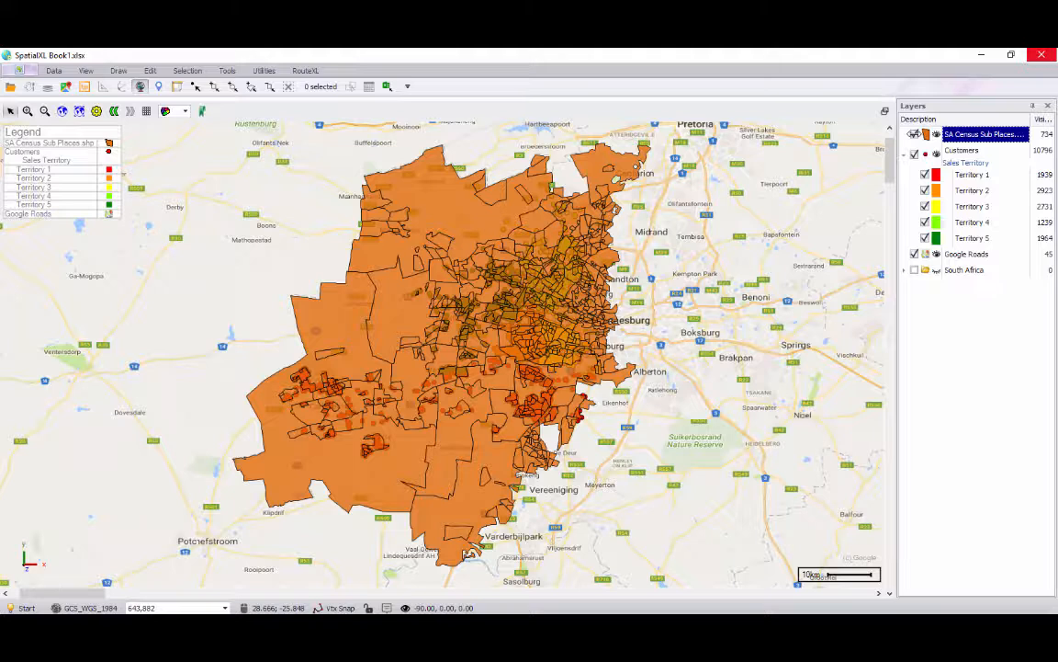
{"action": "left_click", "coordinate": [967, 151]}
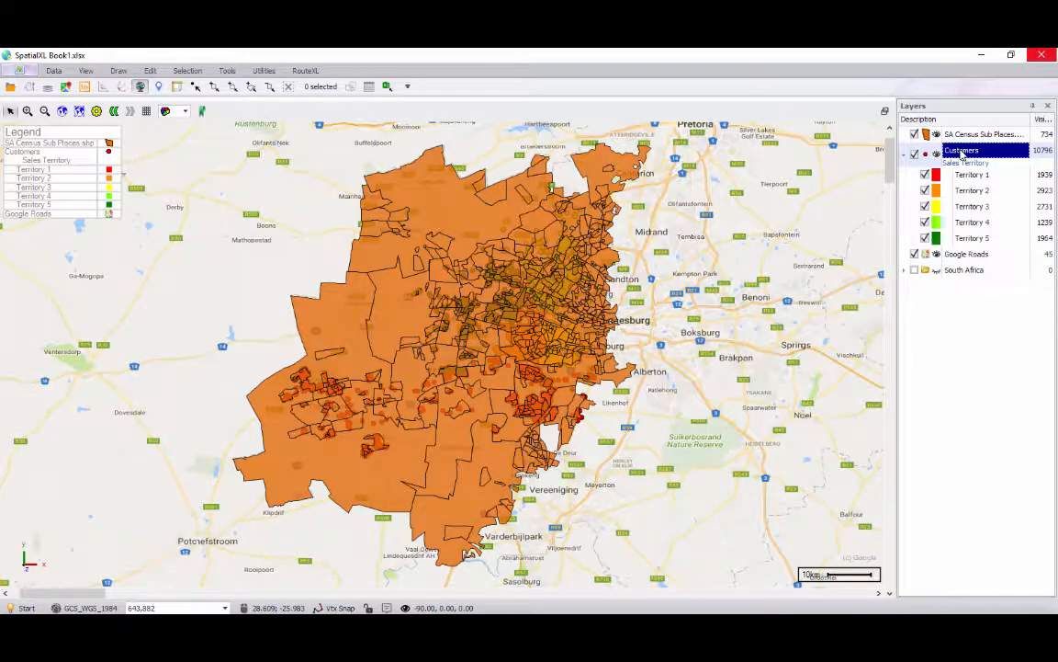
{"action": "left_click_drag", "start_coordinate": [962, 154], "coordinate": [952, 133]}
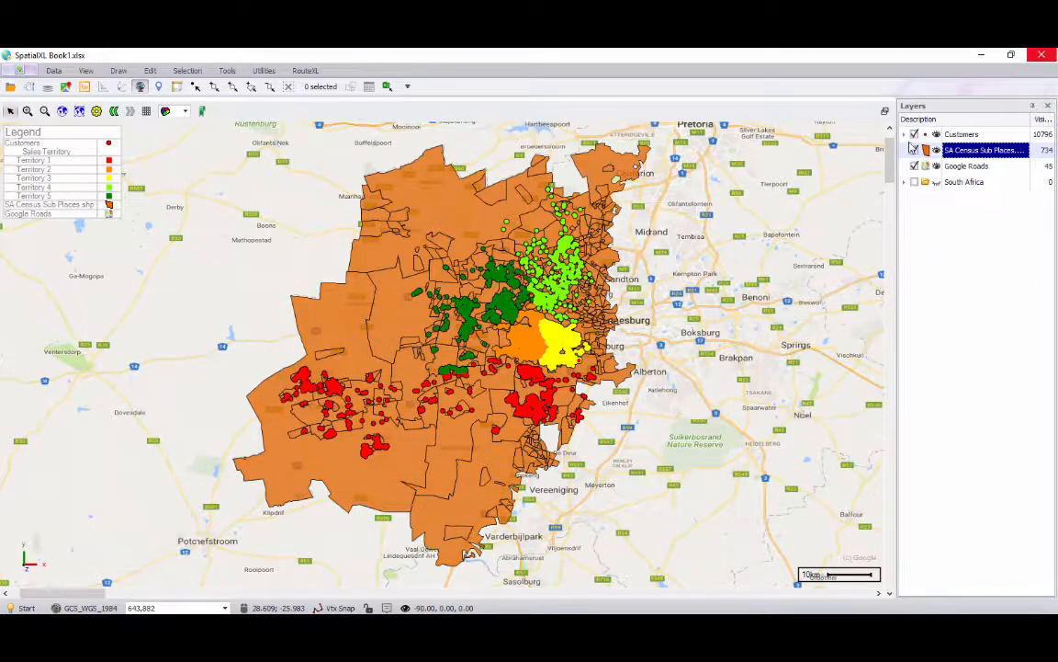
{"action": "left_click", "coordinate": [905, 135]}
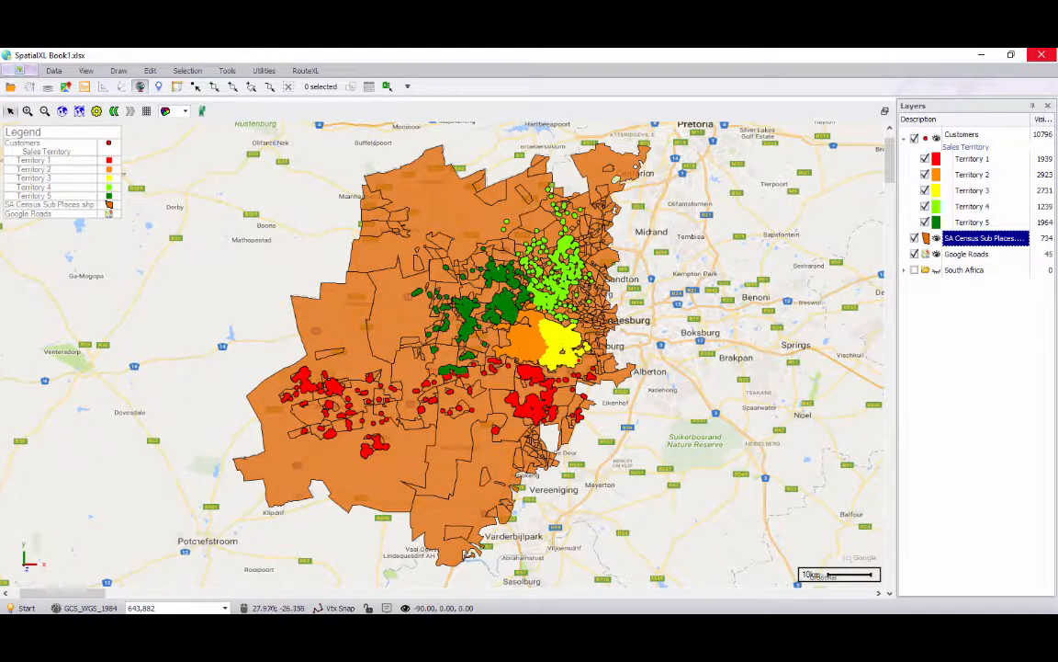
{"action": "left_click", "coordinate": [914, 136]}
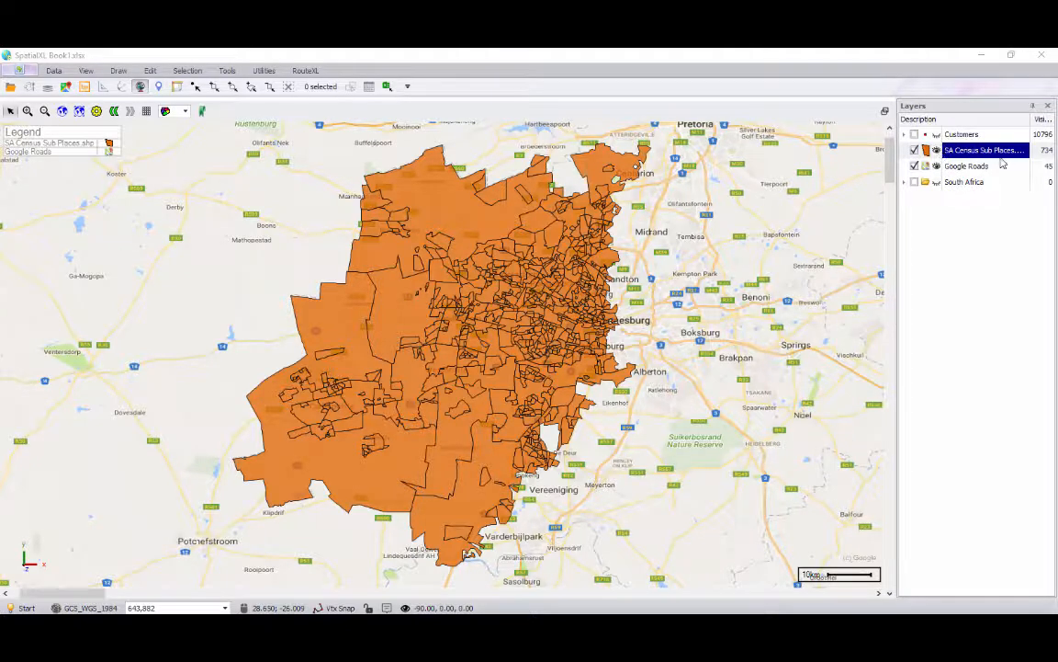
- Open the SA Census Sub Places layer's data table, enlarge its window and look through the columns
{"action": "left_click", "coordinate": [994, 159]}
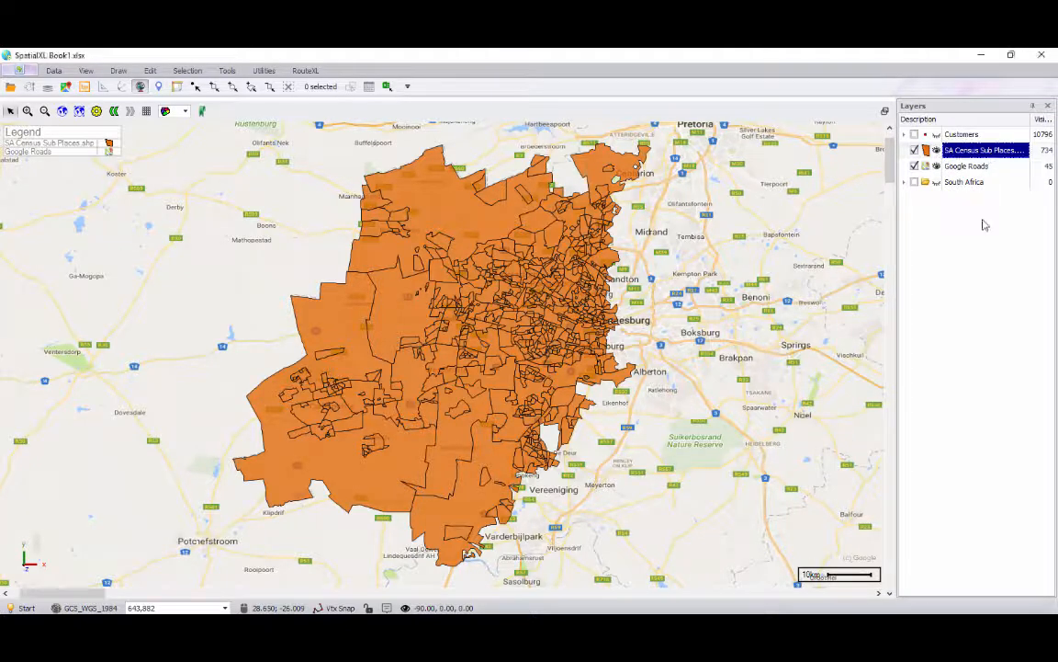
{"action": "right_click", "coordinate": [964, 151]}
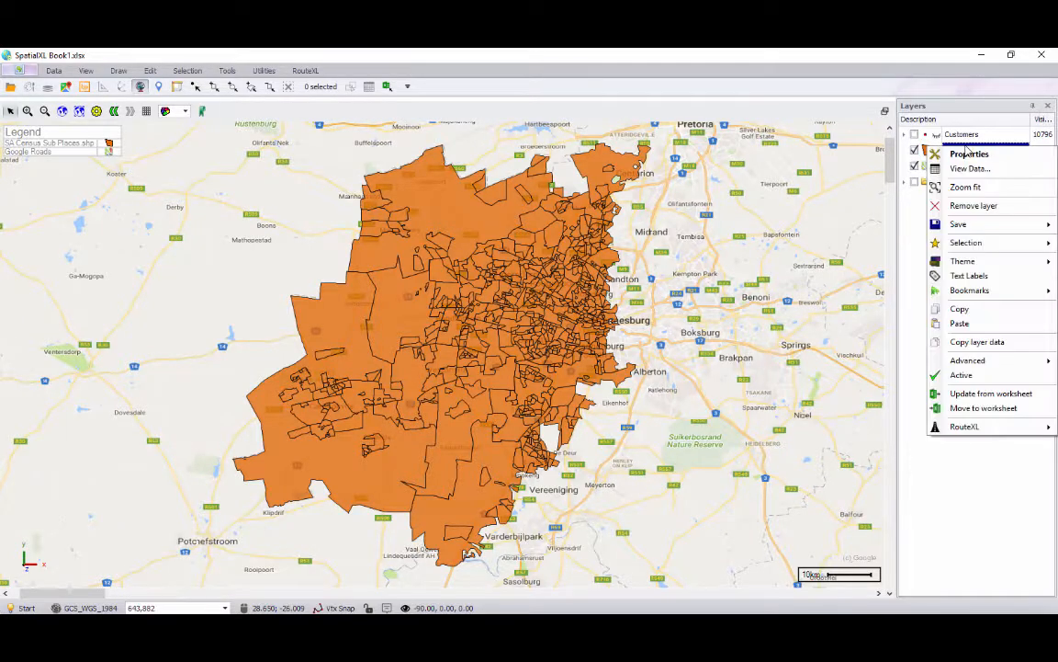
{"action": "left_click", "coordinate": [970, 169]}
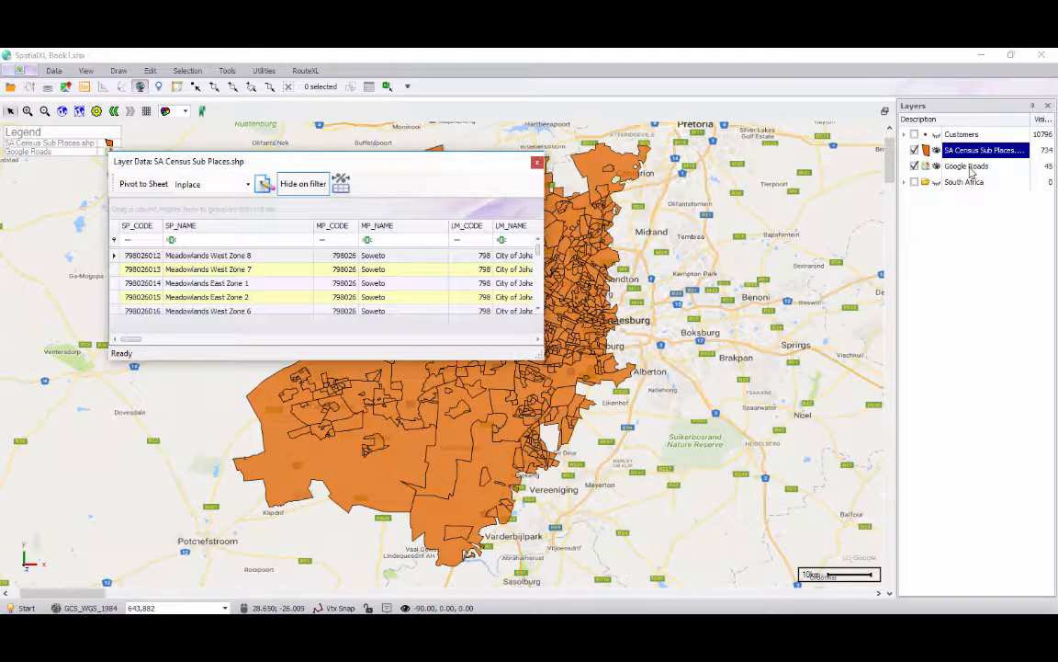
{"action": "left_click_drag", "start_coordinate": [495, 162], "coordinate": [642, 159]}
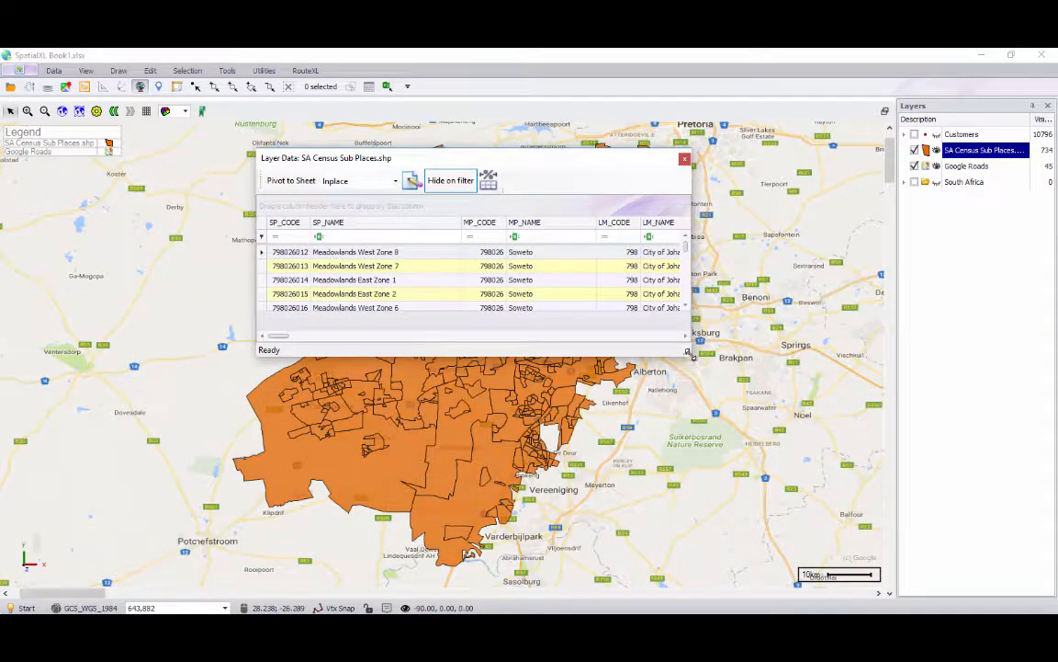
{"action": "left_click_drag", "start_coordinate": [692, 355], "coordinate": [784, 472]}
{"action": "left_click_drag", "start_coordinate": [279, 457], "coordinate": [416, 456]}
{"action": "left_click_drag", "start_coordinate": [562, 162], "coordinate": [830, 220]}
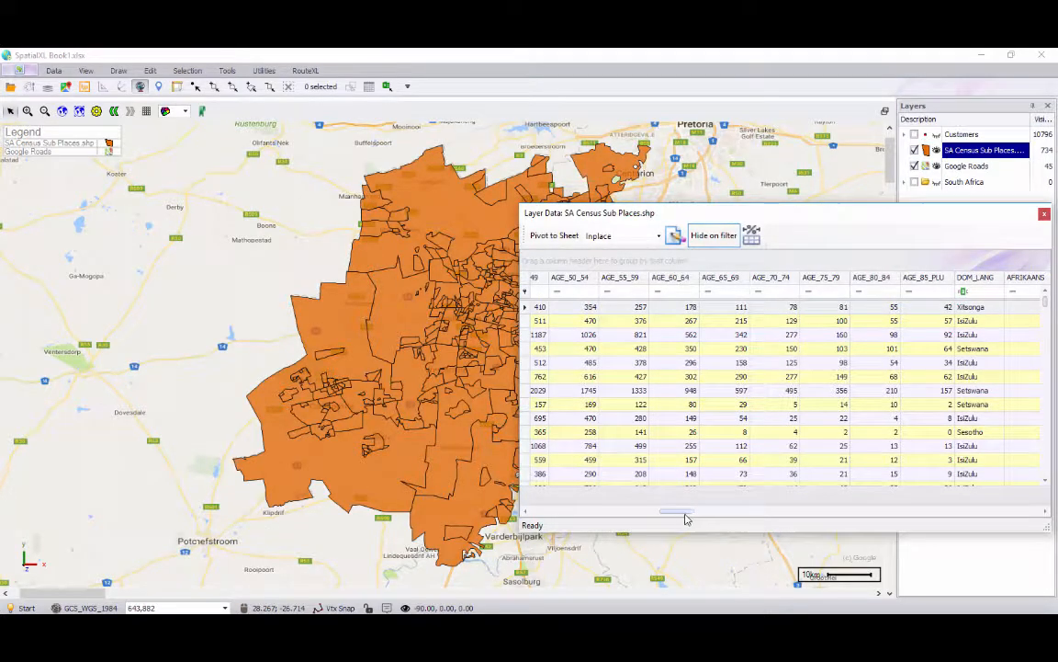
{"action": "left_click_drag", "start_coordinate": [683, 518], "coordinate": [559, 512]}
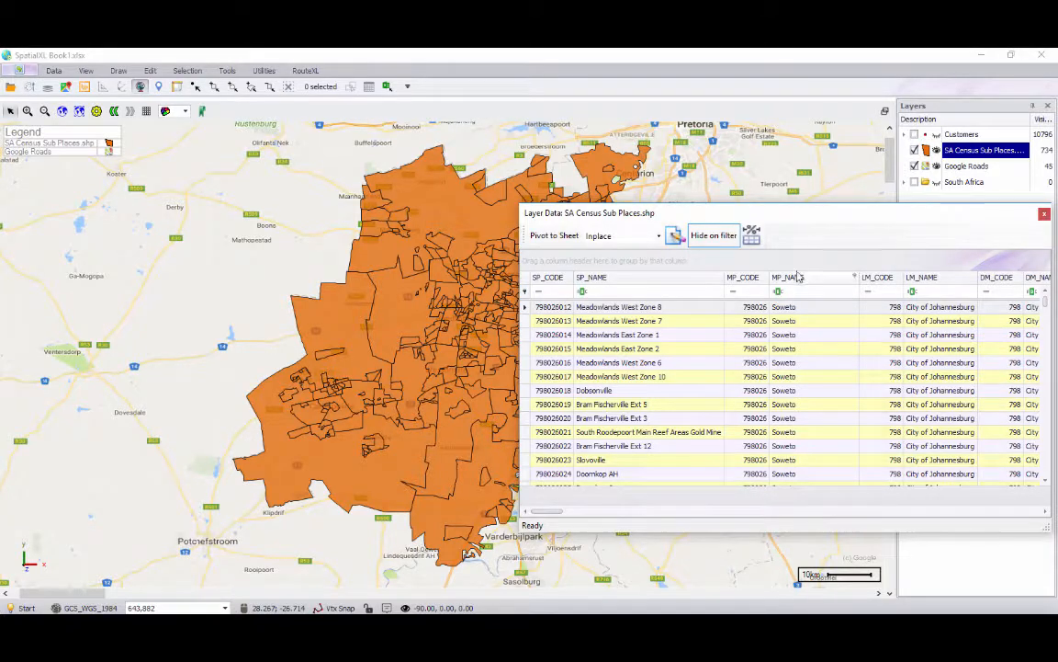
- Add a Count summary beneath the MP_NAME column and reposition the data window over the map
{"action": "right_click", "coordinate": [813, 501]}
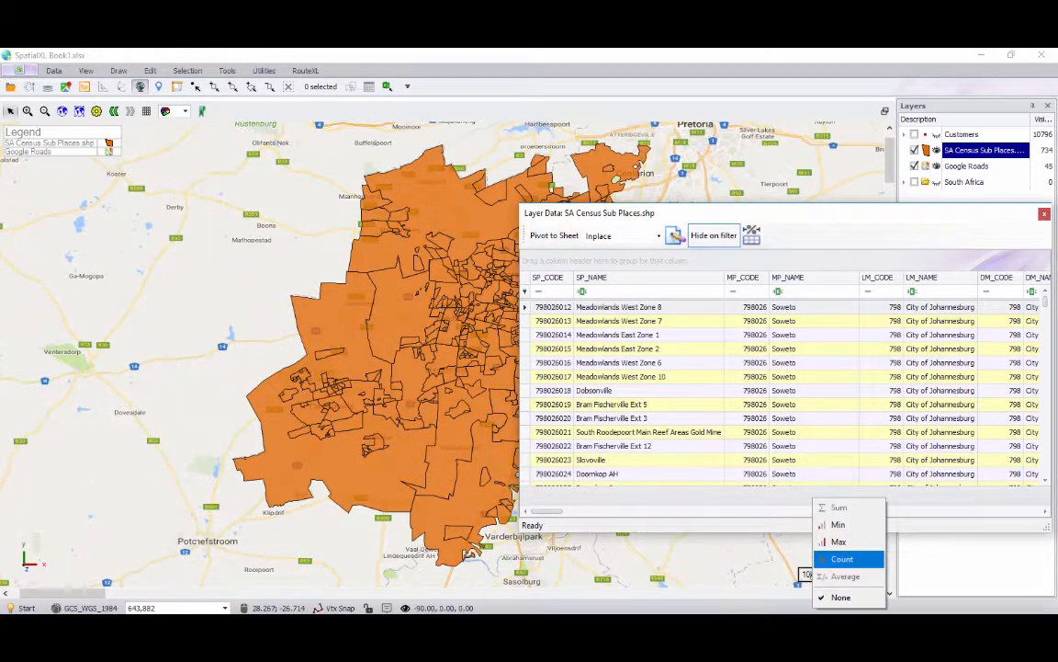
{"action": "left_click", "coordinate": [842, 559]}
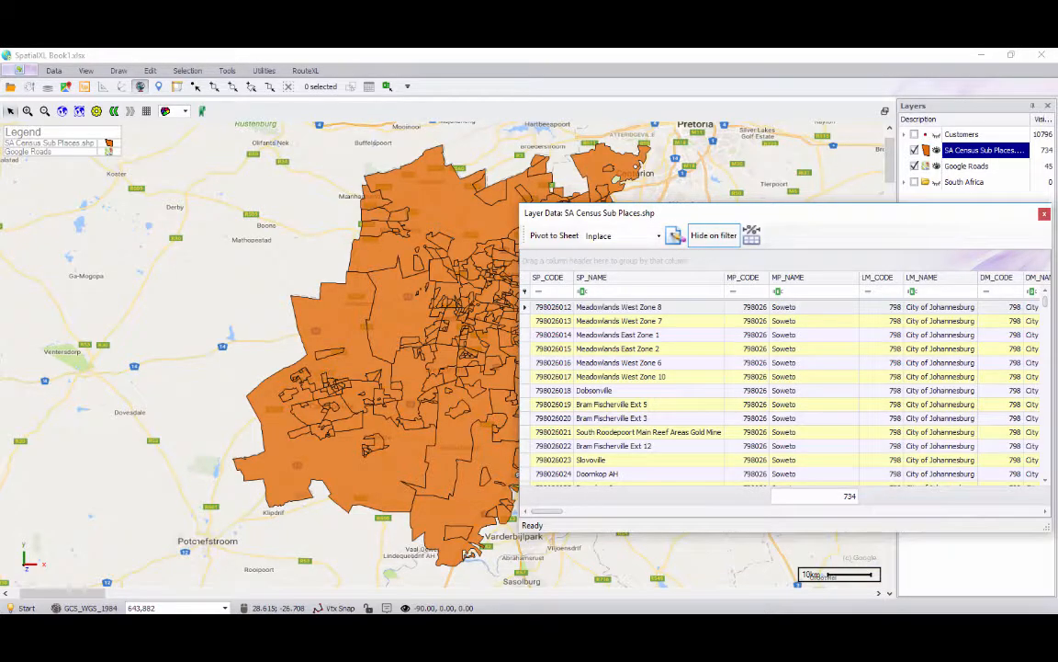
{"action": "left_click_drag", "start_coordinate": [838, 215], "coordinate": [575, 156]}
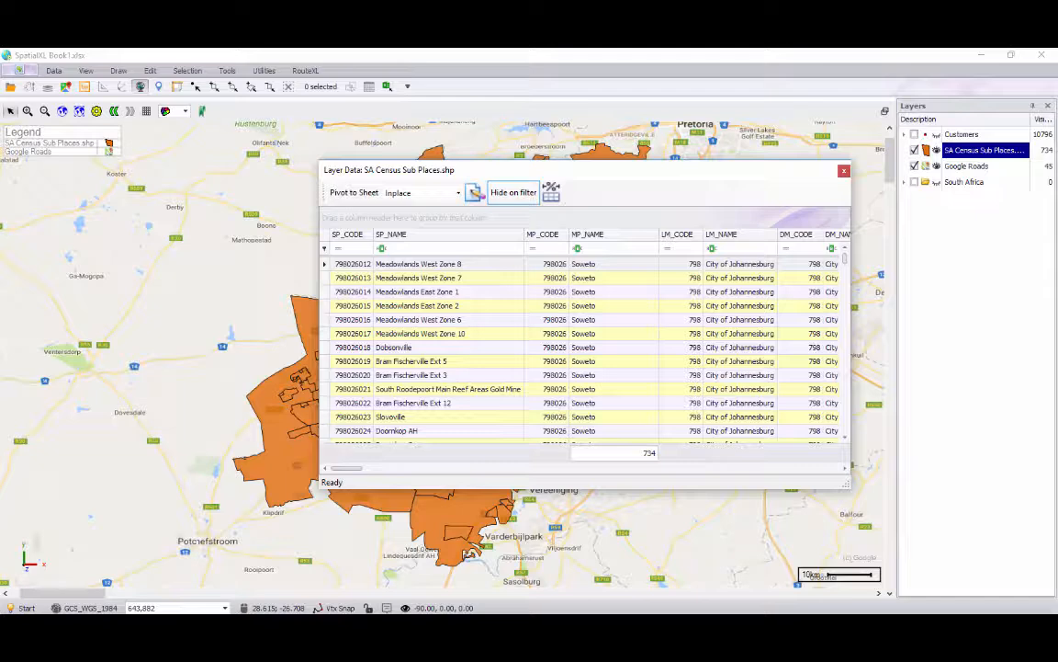
{"action": "left_click_drag", "start_coordinate": [668, 177], "coordinate": [801, 187]}
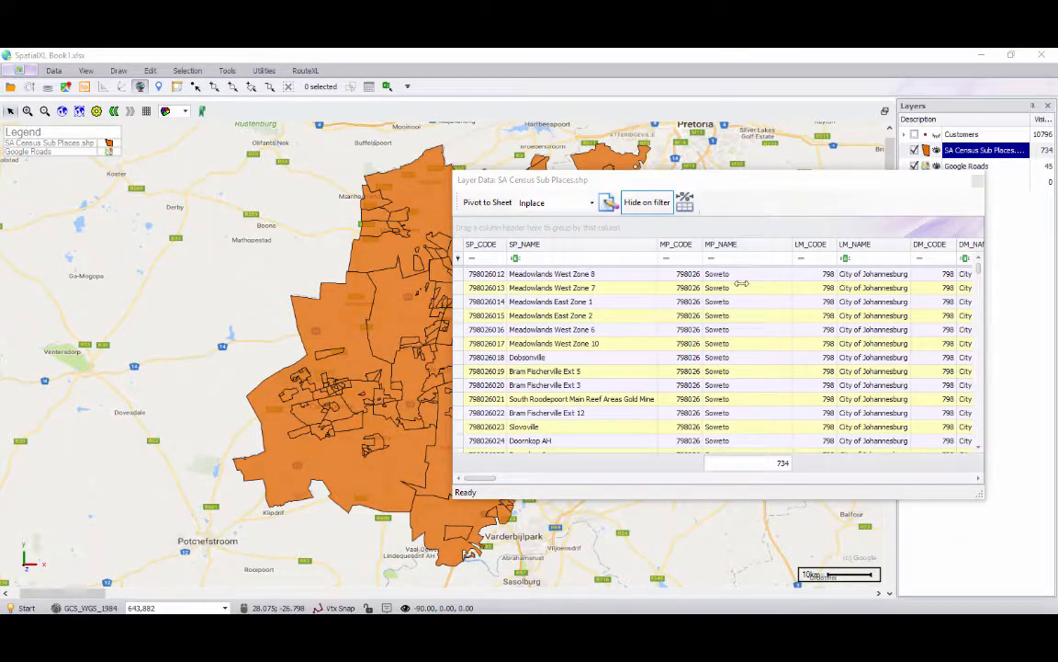
- Search the MP_NAME column's filter values for "sowe" and filter the census table to Soweto
{"action": "left_click", "coordinate": [789, 241]}
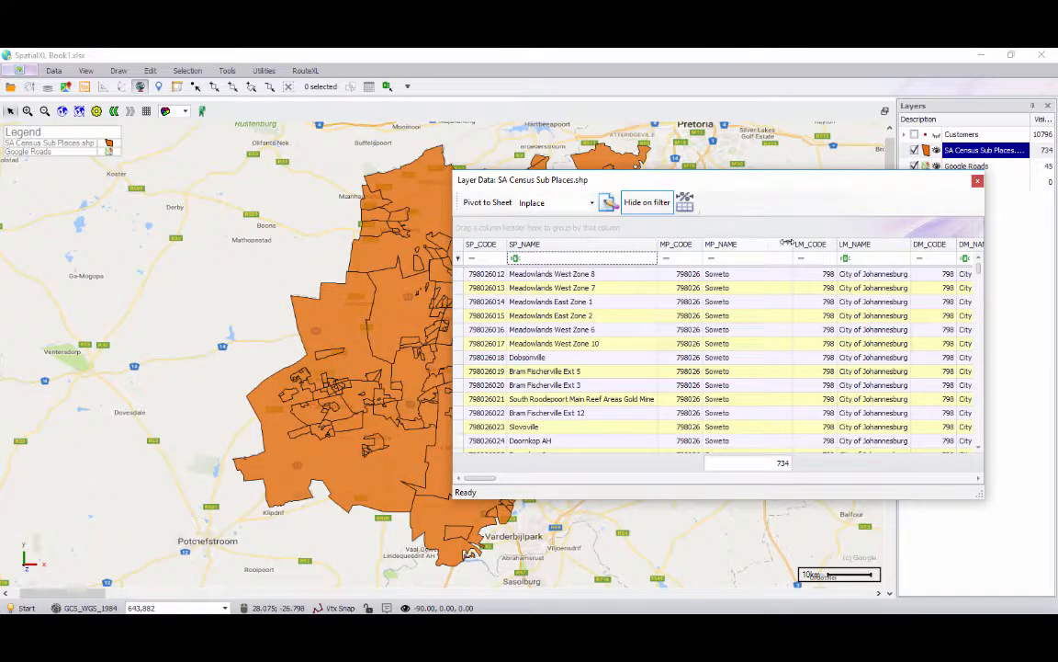
{"action": "left_click", "coordinate": [788, 243]}
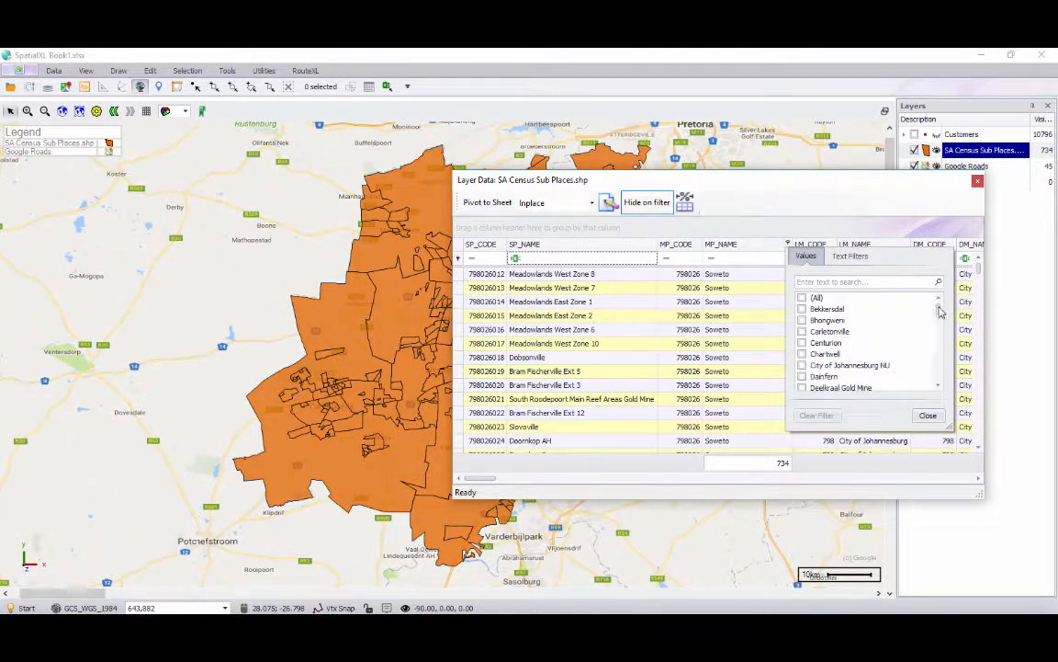
{"action": "mouse_move", "coordinate": [940, 312]}
{"action": "left_mouse_down"}
{"action": "mouse_move", "coordinate": [940, 373]}
{"action": "mouse_move", "coordinate": [940, 296]}
{"action": "left_mouse_up"}
{"action": "left_click", "coordinate": [867, 283]}
{"action": "type", "text": "we"}
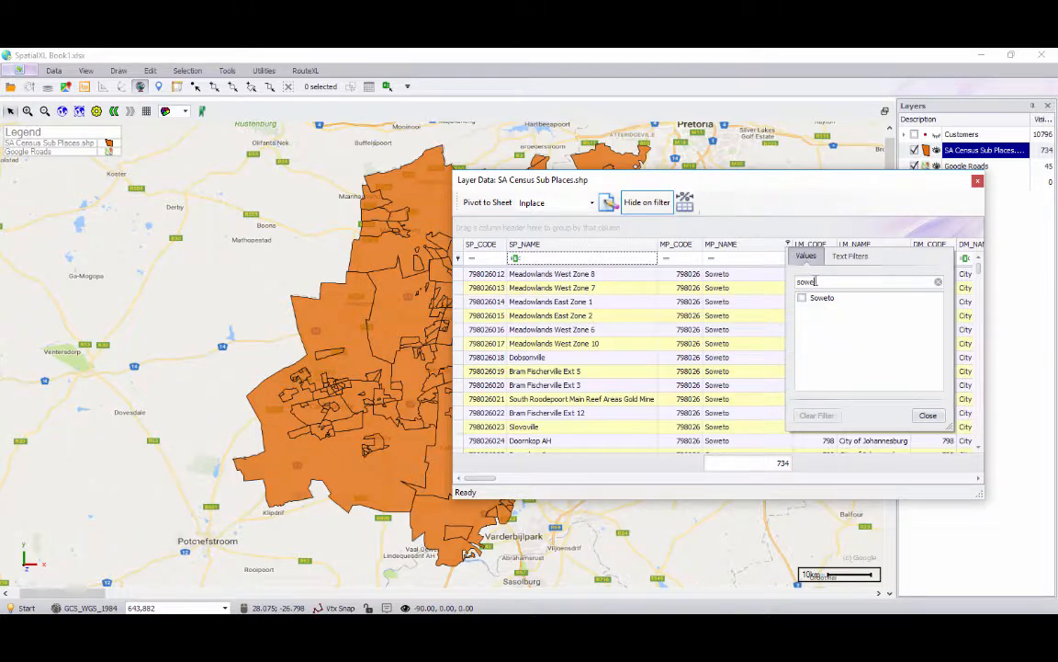
{"action": "left_click", "coordinate": [802, 299]}
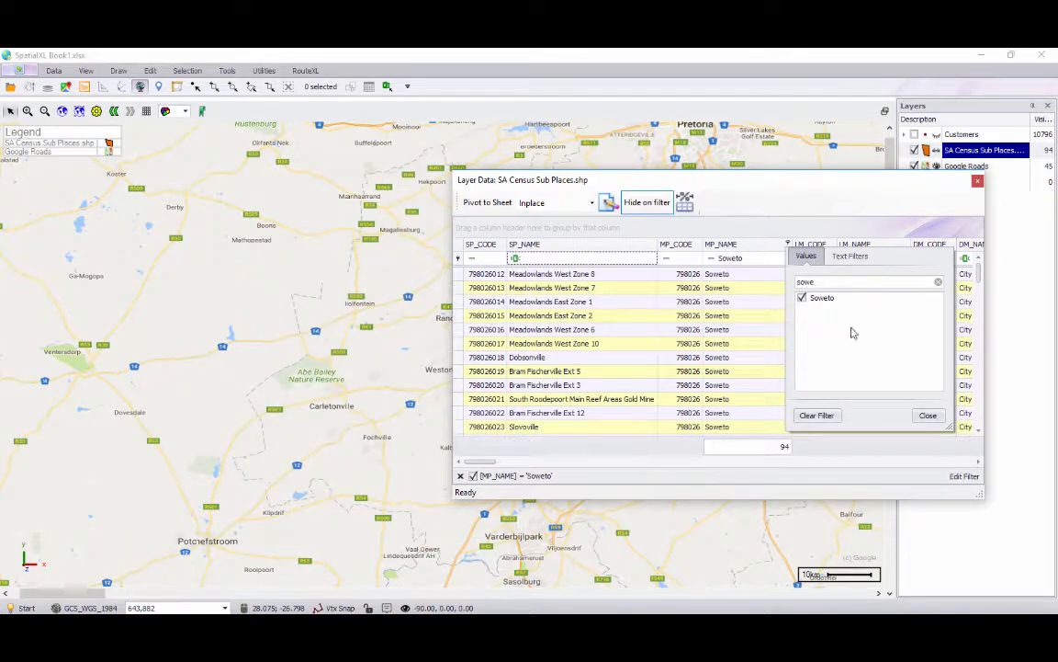
{"action": "left_click", "coordinate": [928, 415]}
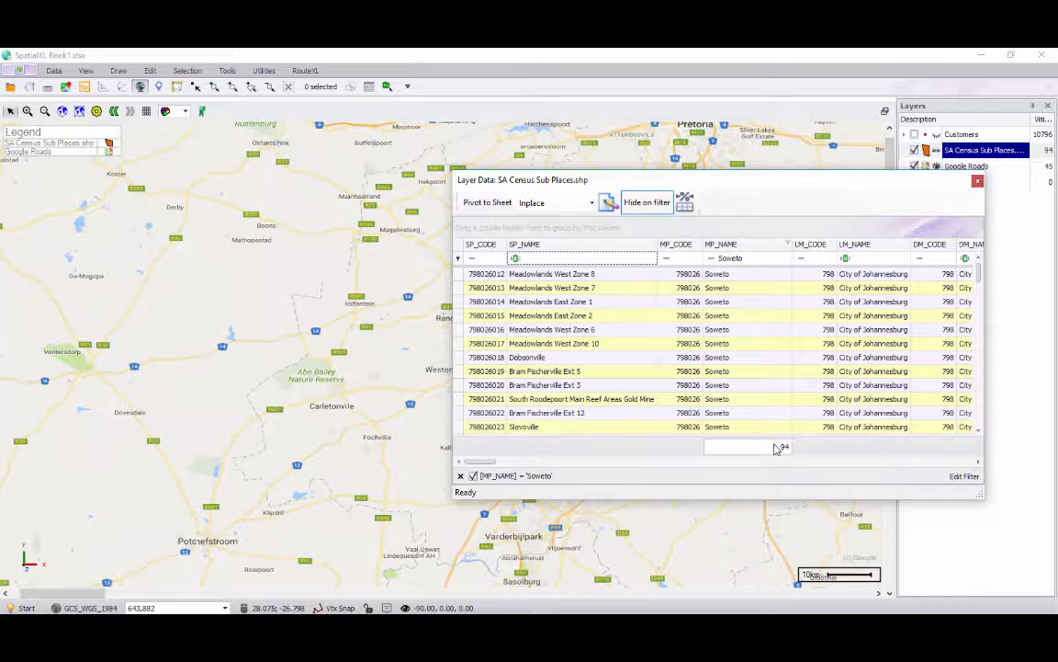
- Move the data window aside to view the filtered areas on the map, and clear the MP_NAME filter
{"action": "left_click_drag", "start_coordinate": [774, 197], "coordinate": [795, 476]}
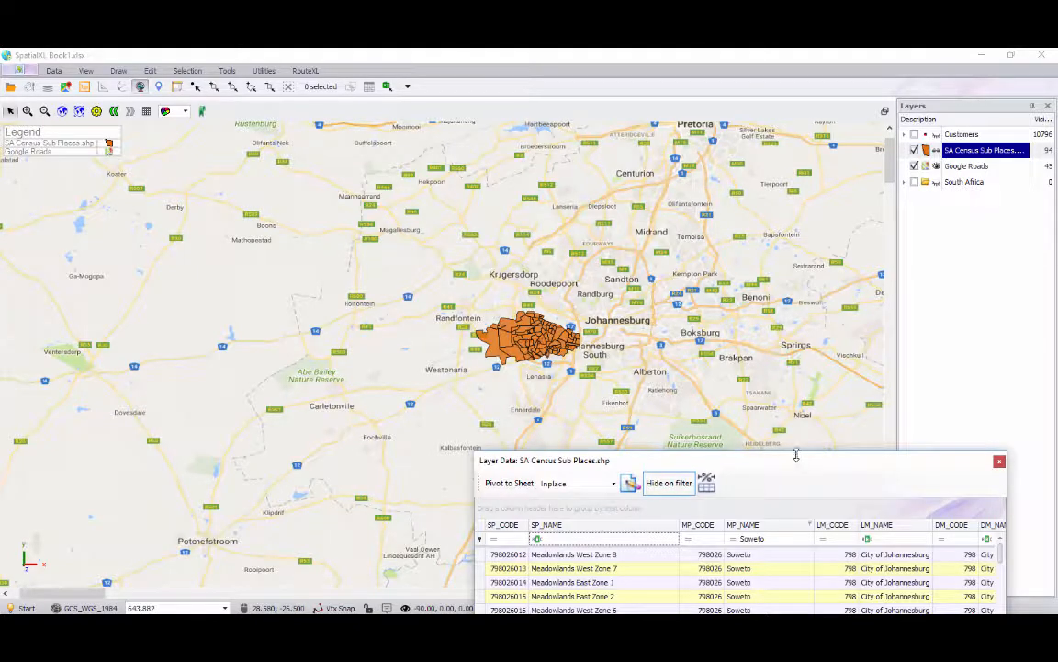
{"action": "left_click_drag", "start_coordinate": [799, 458], "coordinate": [791, 102]}
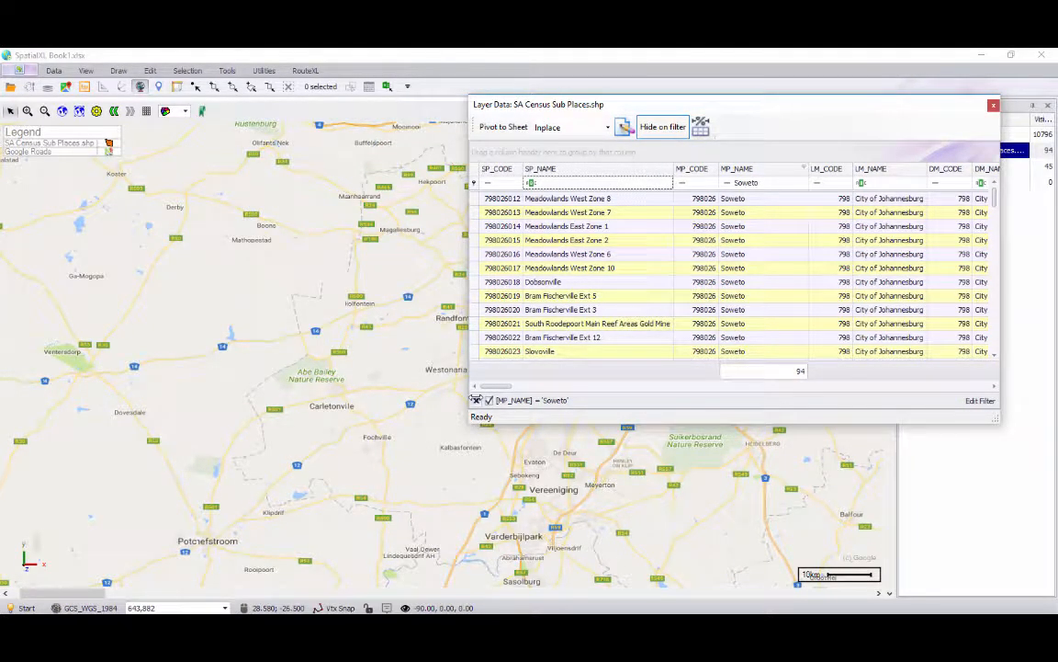
{"action": "left_click", "coordinate": [475, 400]}
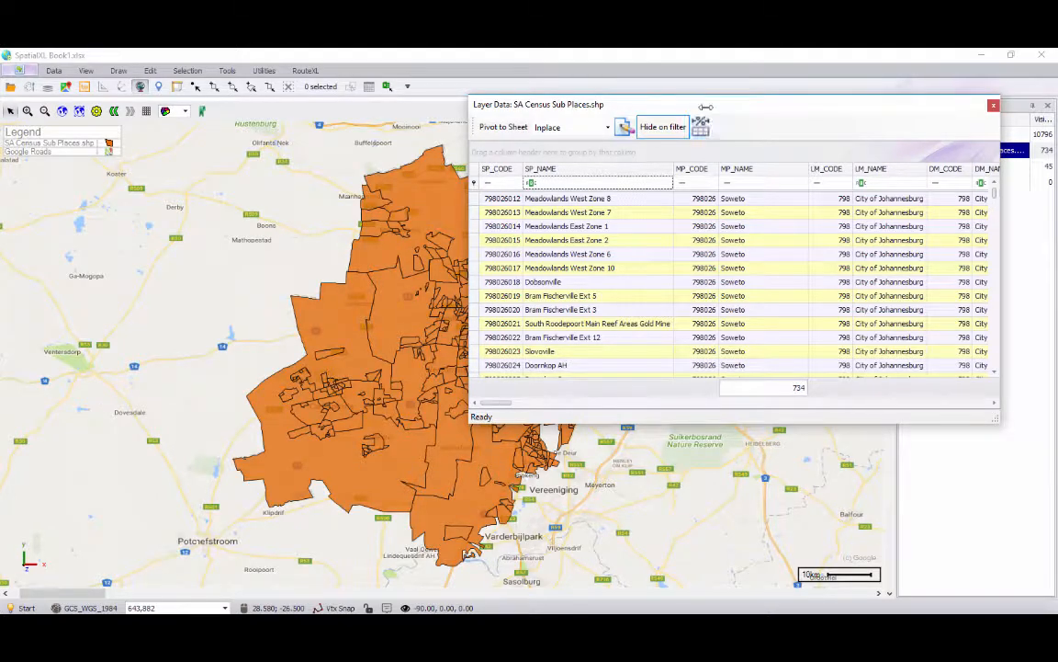
- Filter the SP_NAME column by "randfontein nu", view the matching area on the map, and clear the filter
{"action": "left_click_drag", "start_coordinate": [704, 103], "coordinate": [797, 214]}
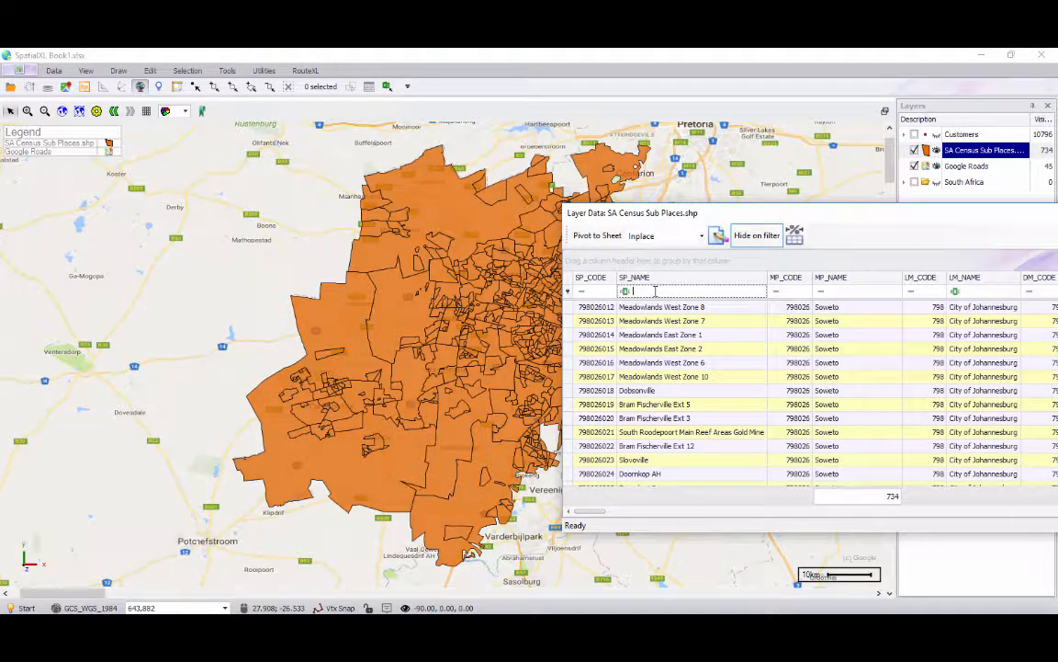
{"action": "type", "text": "ran"}
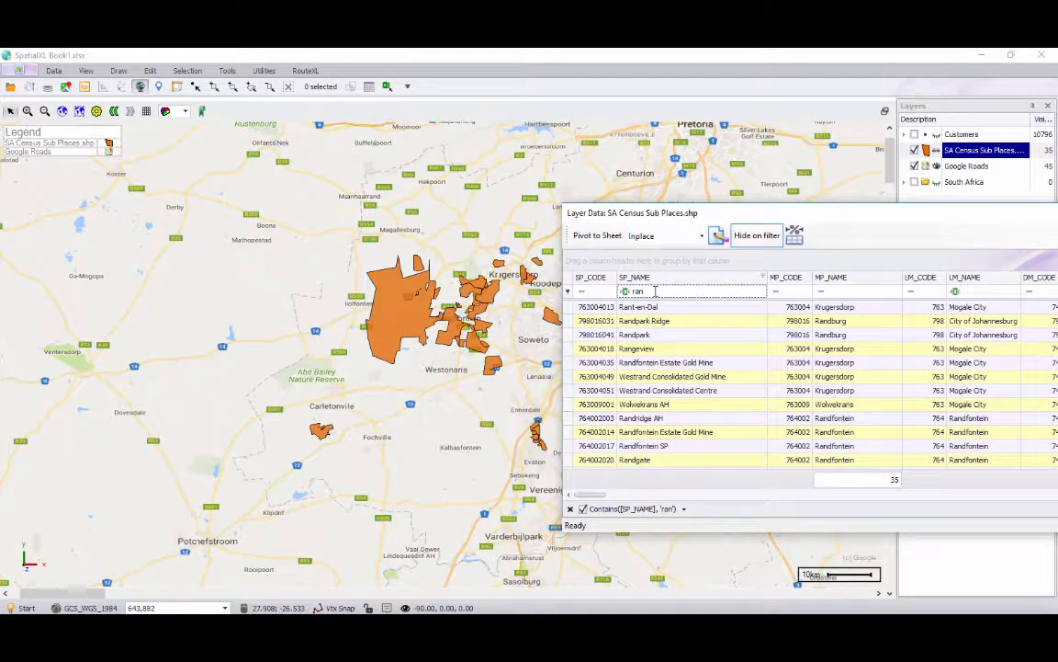
{"action": "type", "text": "df"}
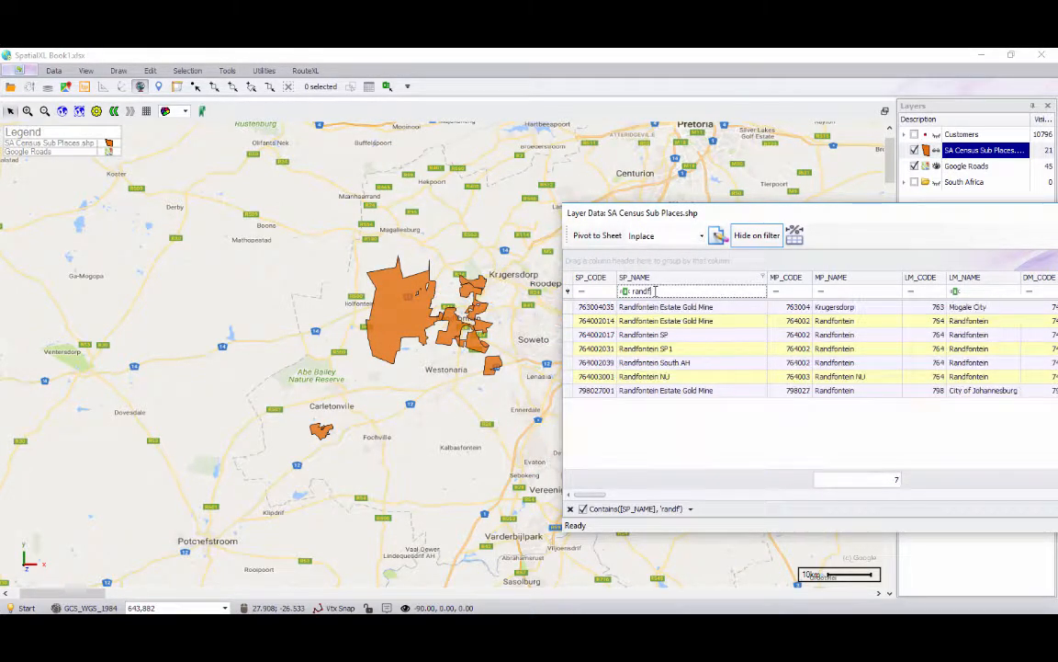
{"action": "type", "text": "ontein nu"}
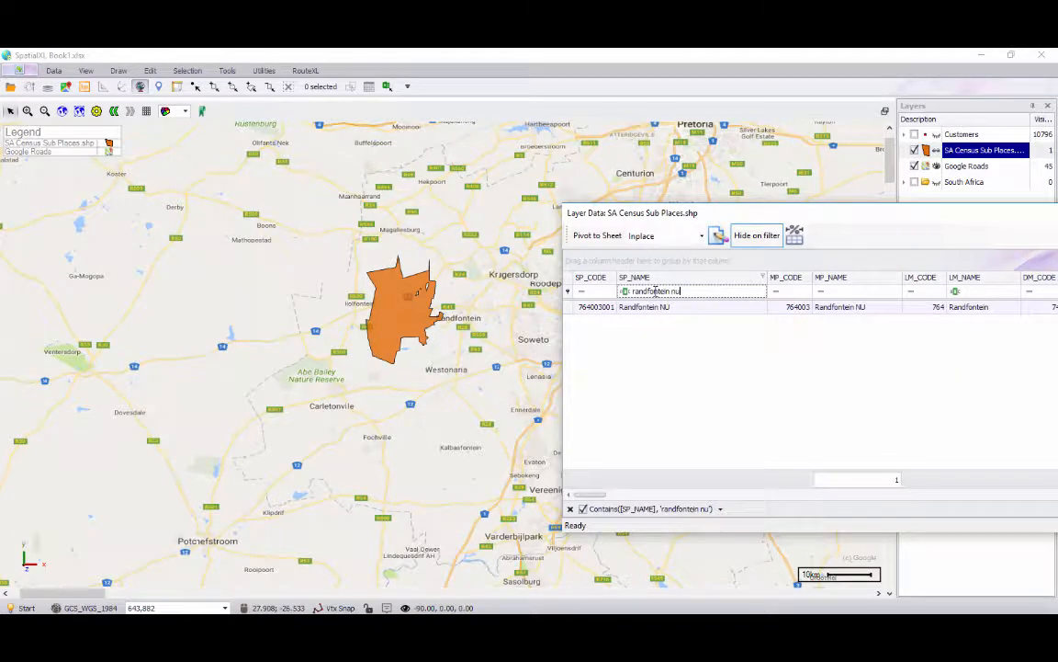
{"action": "left_click_drag", "start_coordinate": [855, 216], "coordinate": [780, 179]}
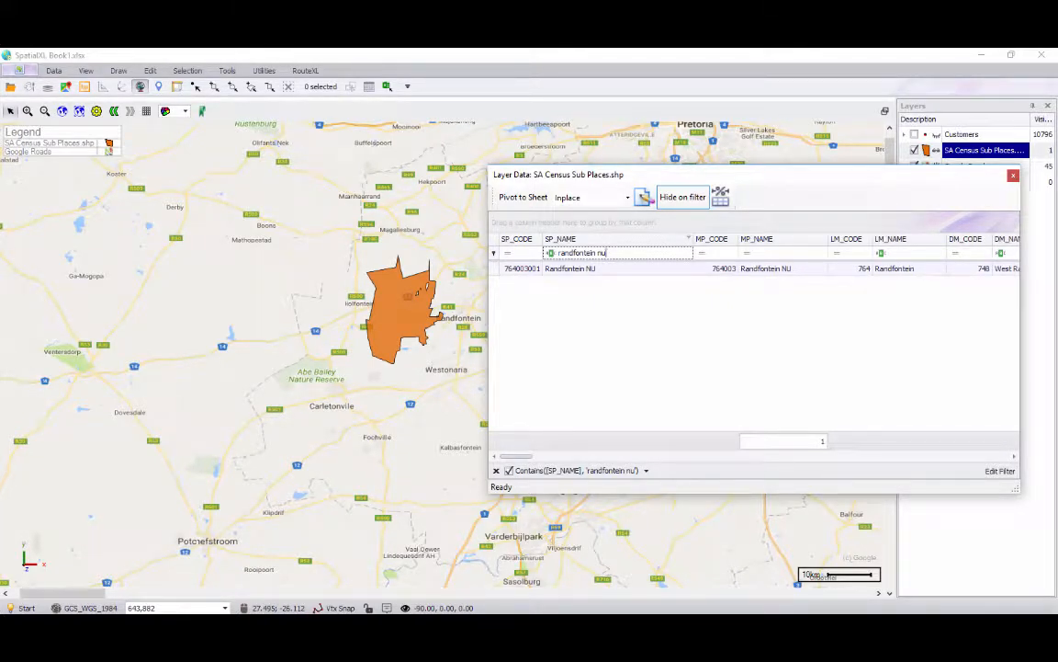
{"action": "left_click", "coordinate": [496, 470]}
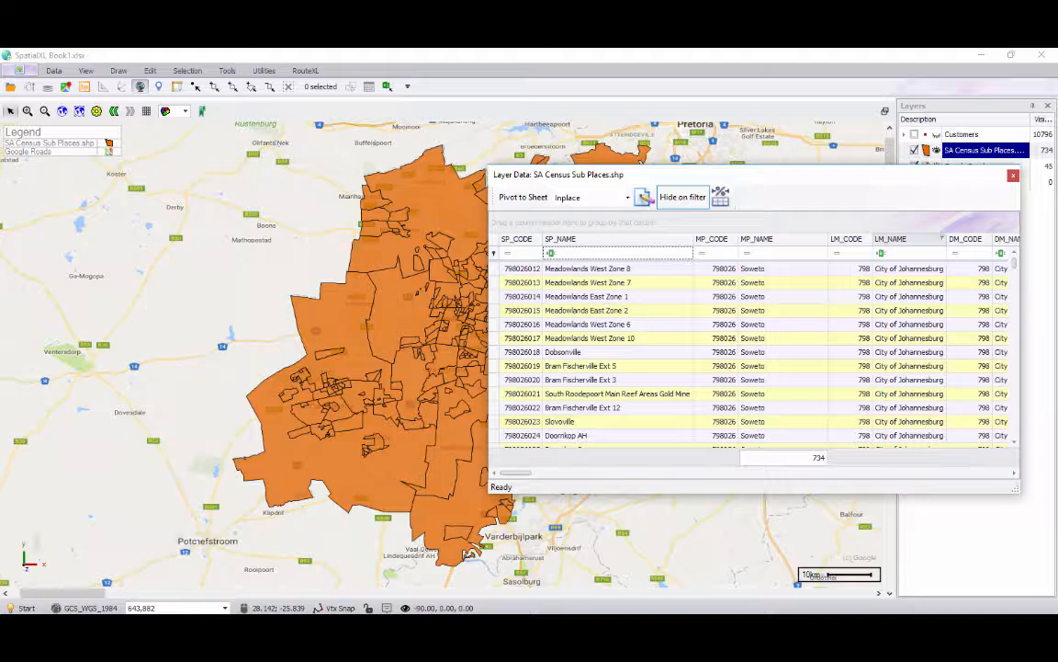
- Group the census table by LM_NAME and show a Count summary of MP_CODE for each group
{"action": "left_click_drag", "start_coordinate": [886, 238], "coordinate": [540, 224]}
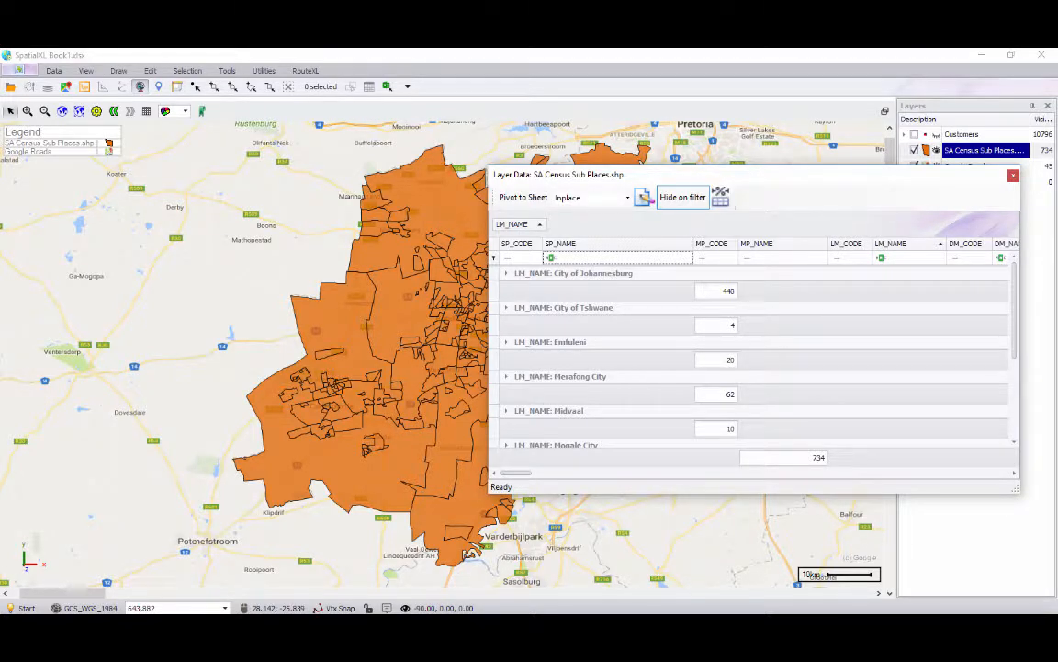
{"action": "right_click", "coordinate": [722, 292]}
{"action": "left_click", "coordinate": [749, 361]}
{"action": "mouse_move", "coordinate": [1015, 313]}
{"action": "left_mouse_down"}
{"action": "mouse_move", "coordinate": [1025, 393]}
{"action": "mouse_move", "coordinate": [1009, 291]}
{"action": "left_mouse_up"}
- Review the group summary options, reposition the data window and remove the LM_NAME grouping from the table
{"action": "right_click", "coordinate": [726, 292]}
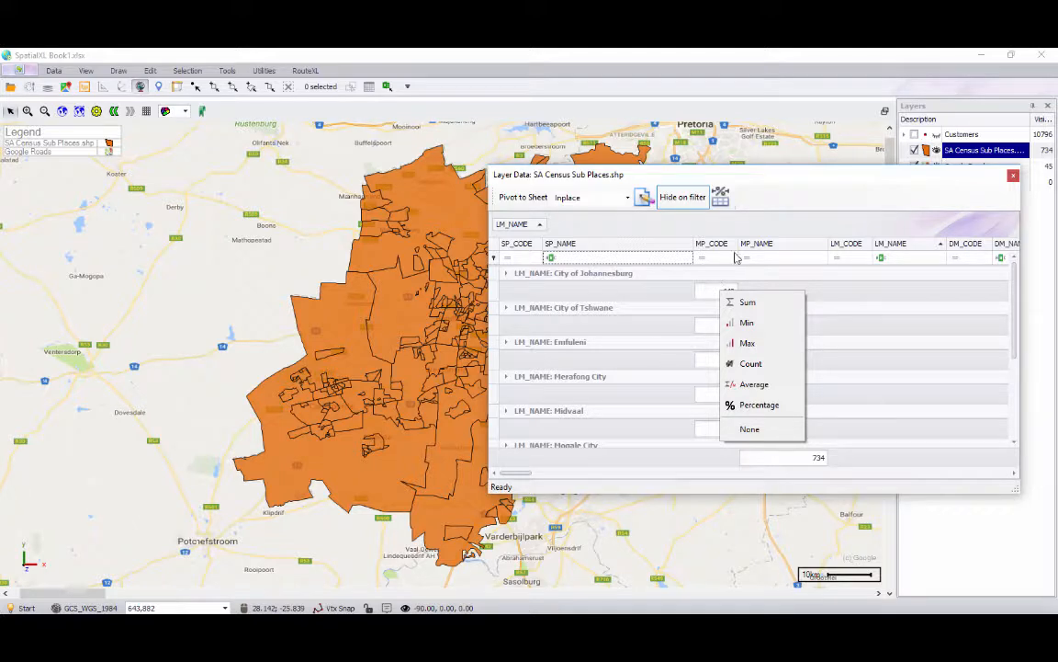
{"action": "left_click_drag", "start_coordinate": [782, 191], "coordinate": [811, 194]}
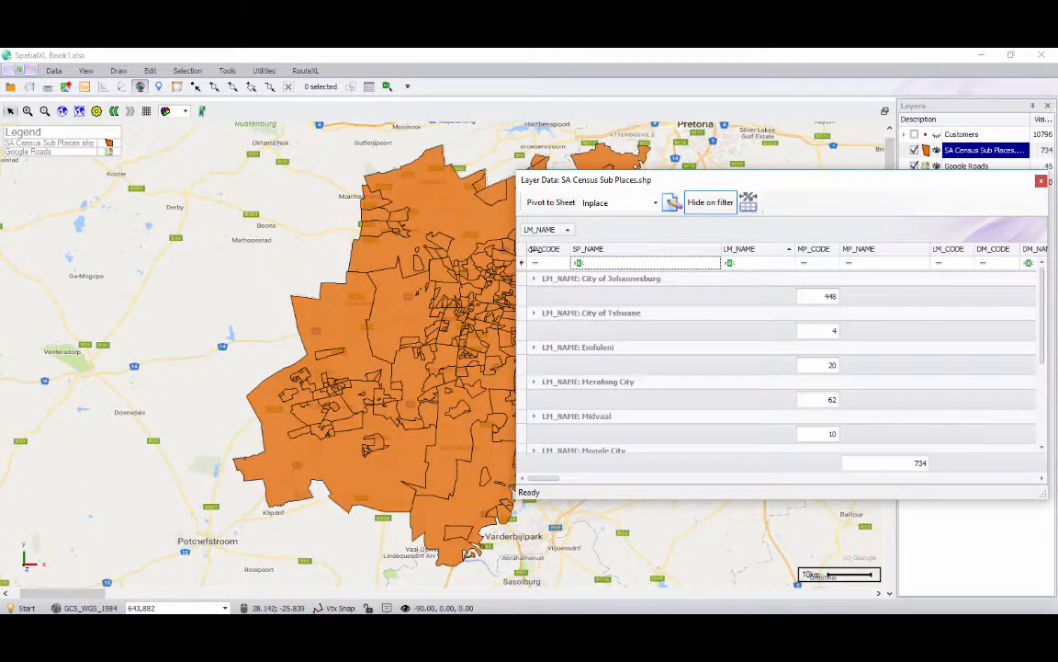
{"action": "left_click_drag", "start_coordinate": [536, 228], "coordinate": [740, 263]}
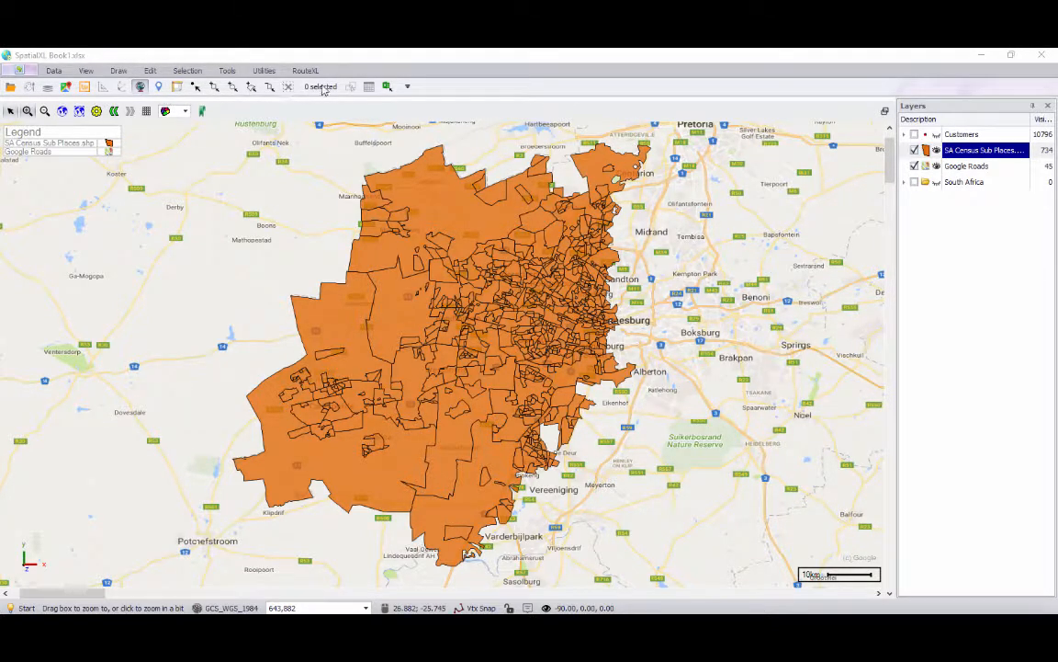
- Inspect the Zwartkop AH sub place in the north of the map, look through its attributes and close its properties
{"action": "left_click", "coordinate": [158, 86]}
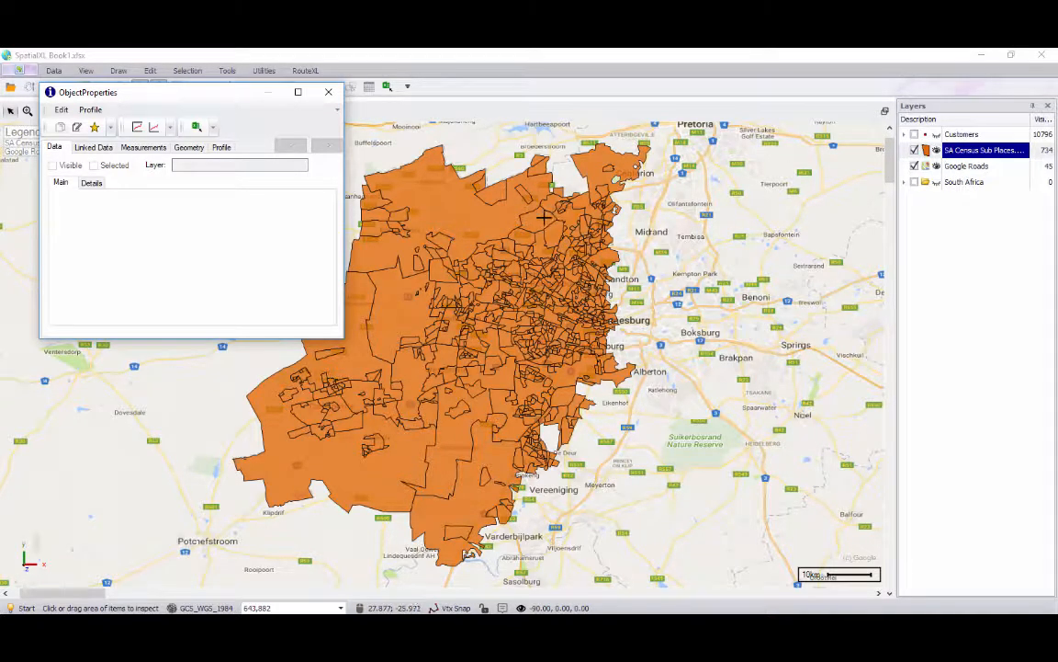
{"action": "left_click", "coordinate": [489, 198]}
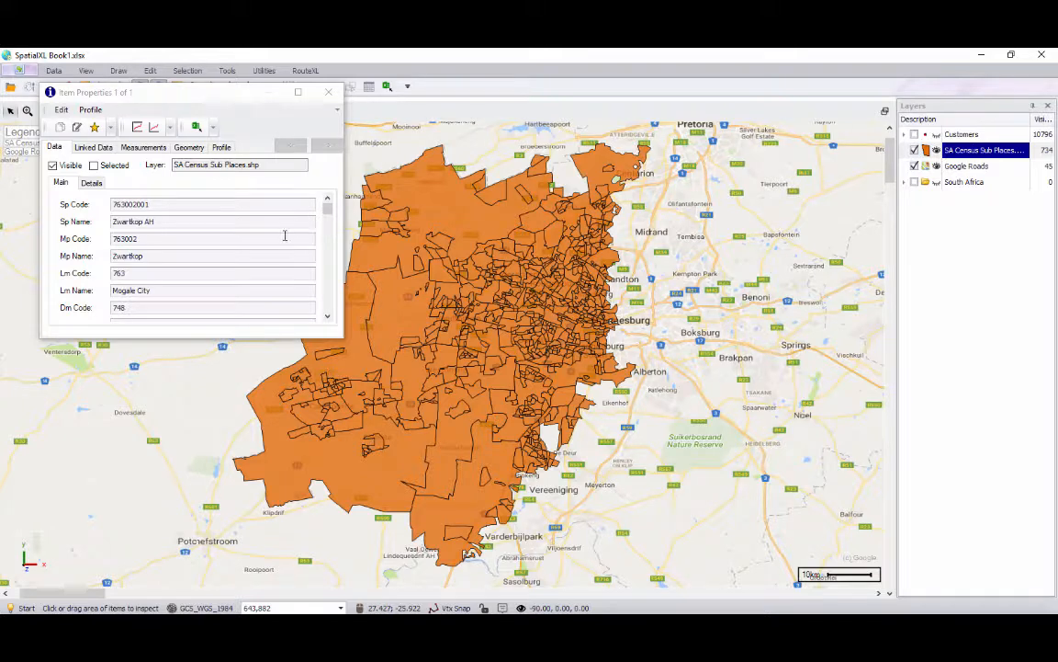
{"action": "mouse_move", "coordinate": [328, 211]}
{"action": "left_mouse_down"}
{"action": "mouse_move", "coordinate": [347, 266]}
{"action": "mouse_move", "coordinate": [343, 204]}
{"action": "left_mouse_up"}
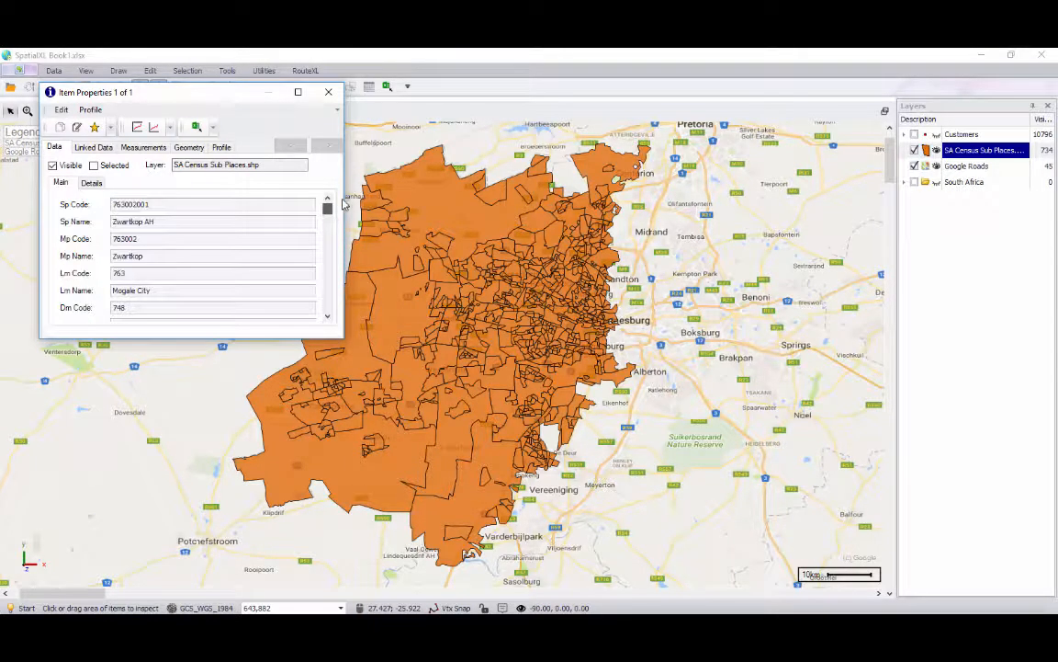
{"action": "left_click", "coordinate": [328, 92]}
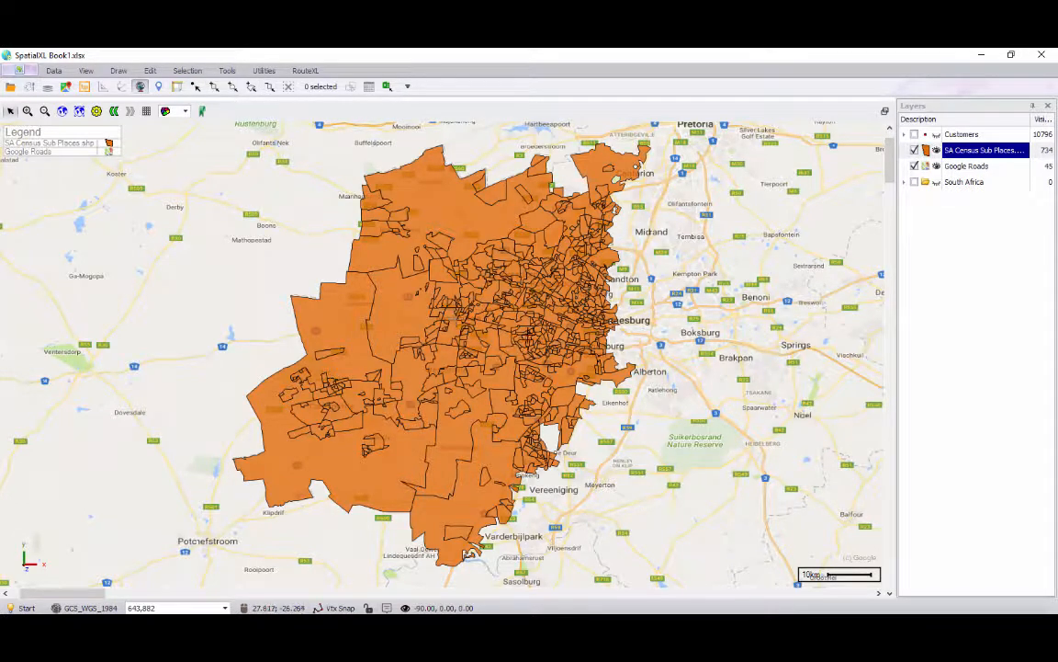
- Select a block of eight adjoining sub places southwest of Roodepoort, including Princess AH, Lindhaven and Witpoortjie
{"action": "left_click", "coordinate": [27, 111]}
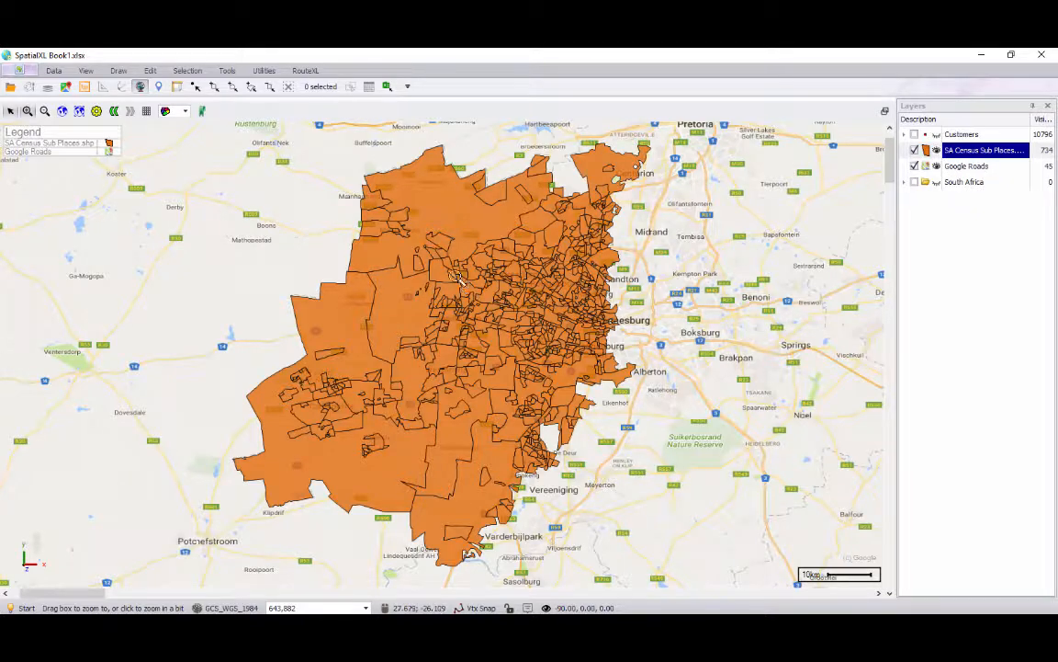
{"action": "left_click_drag", "start_coordinate": [439, 254], "coordinate": [510, 307]}
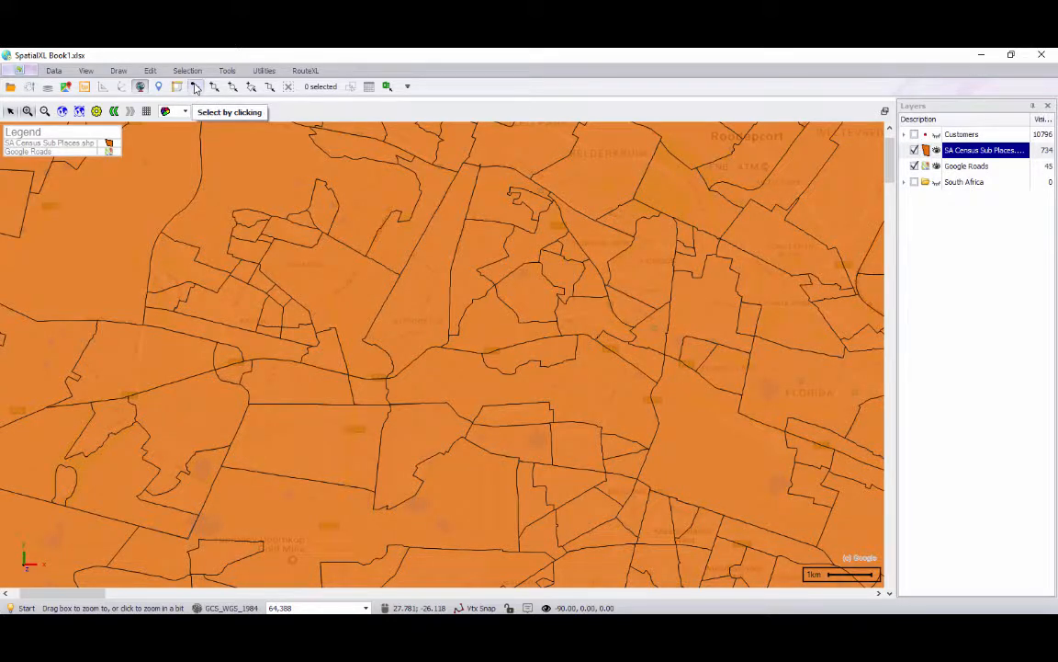
{"action": "left_click", "coordinate": [197, 87]}
{"action": "left_click", "coordinate": [434, 302]}
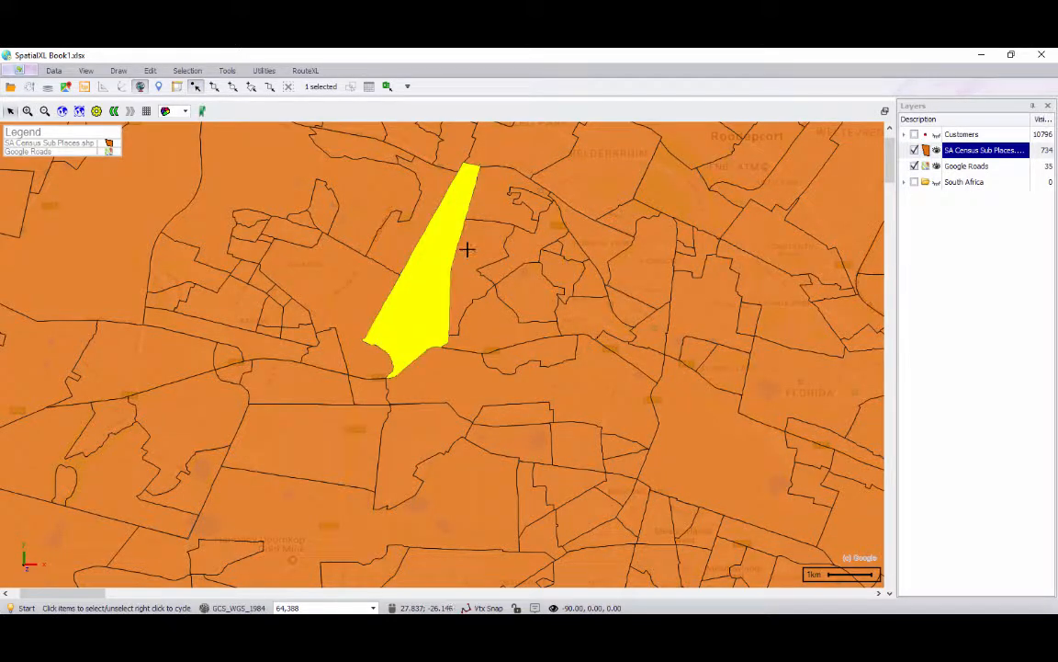
{"action": "left_click", "coordinate": [467, 249]}
{"action": "left_click", "coordinate": [487, 199]}
{"action": "left_click", "coordinate": [532, 244]}
{"action": "left_click", "coordinate": [529, 277]}
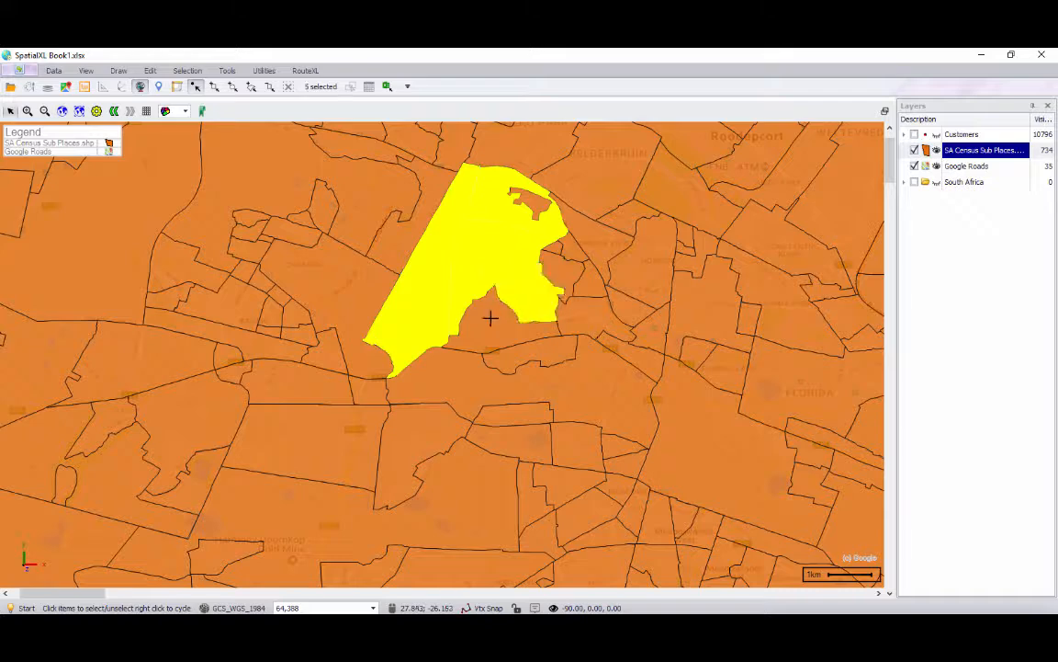
{"action": "left_click", "coordinate": [489, 316]}
{"action": "left_click", "coordinate": [558, 257]}
{"action": "left_click", "coordinate": [554, 246]}
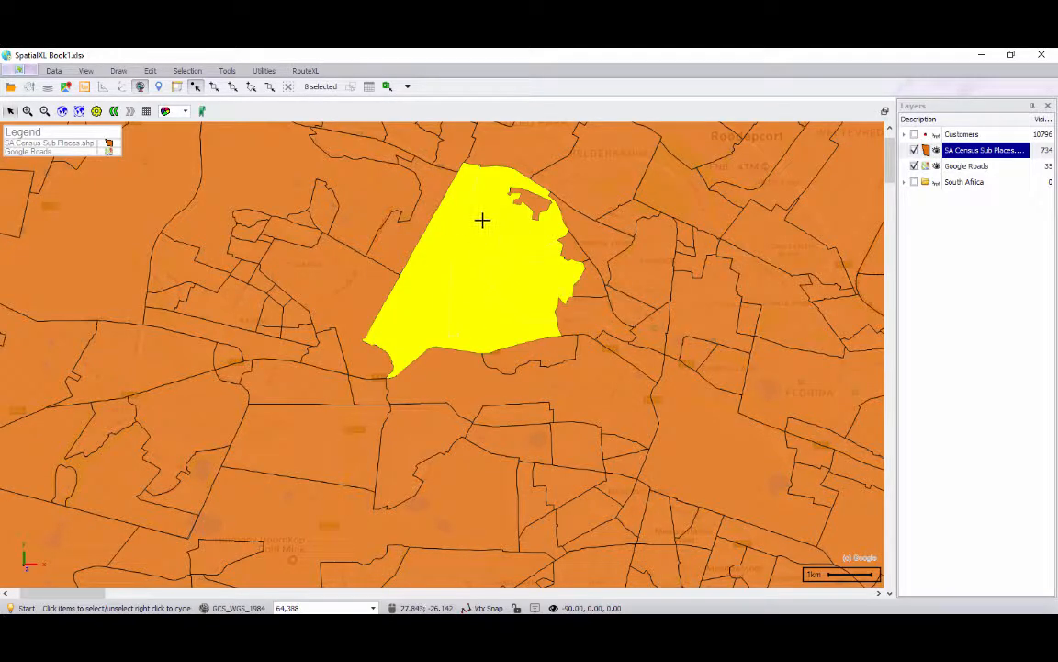
- Open the data table for the selected sub places, reposition its window and look through the columns
{"action": "left_click", "coordinate": [371, 87]}
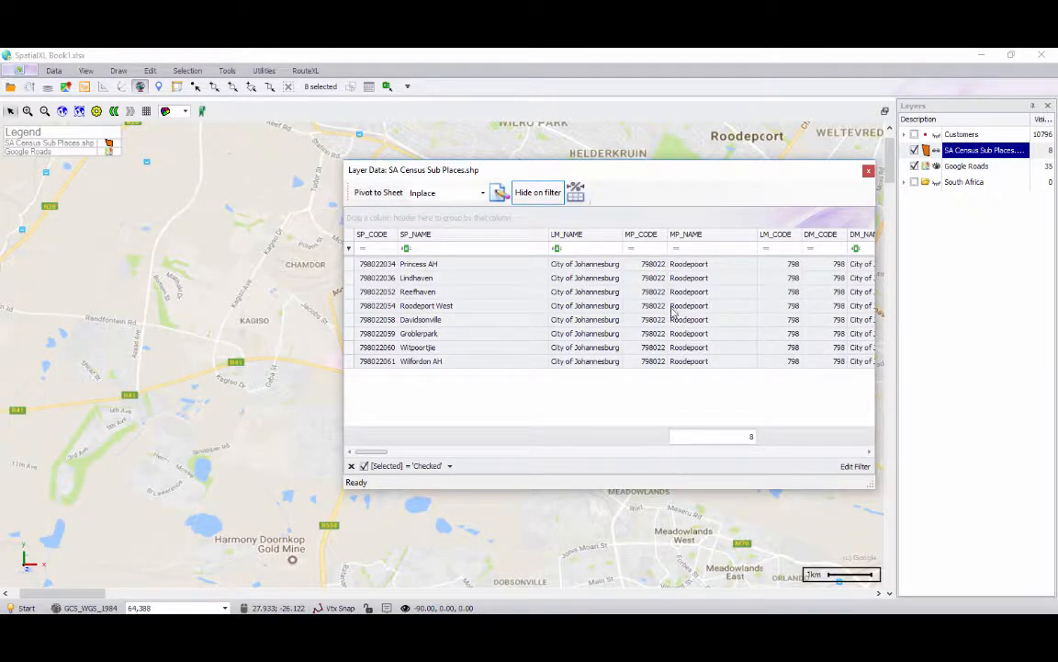
{"action": "left_click_drag", "start_coordinate": [685, 177], "coordinate": [620, 156]}
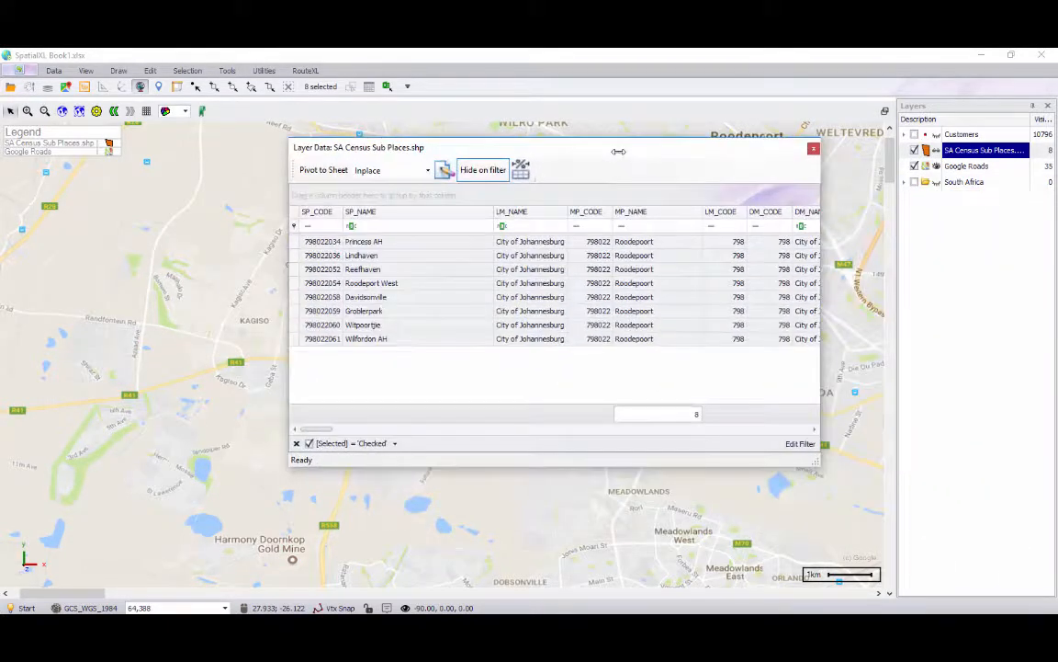
{"action": "mouse_move", "coordinate": [307, 428]}
{"action": "left_mouse_down"}
{"action": "mouse_move", "coordinate": [626, 440]}
{"action": "mouse_move", "coordinate": [292, 432]}
{"action": "left_mouse_up"}
{"action": "left_click", "coordinate": [306, 526]}
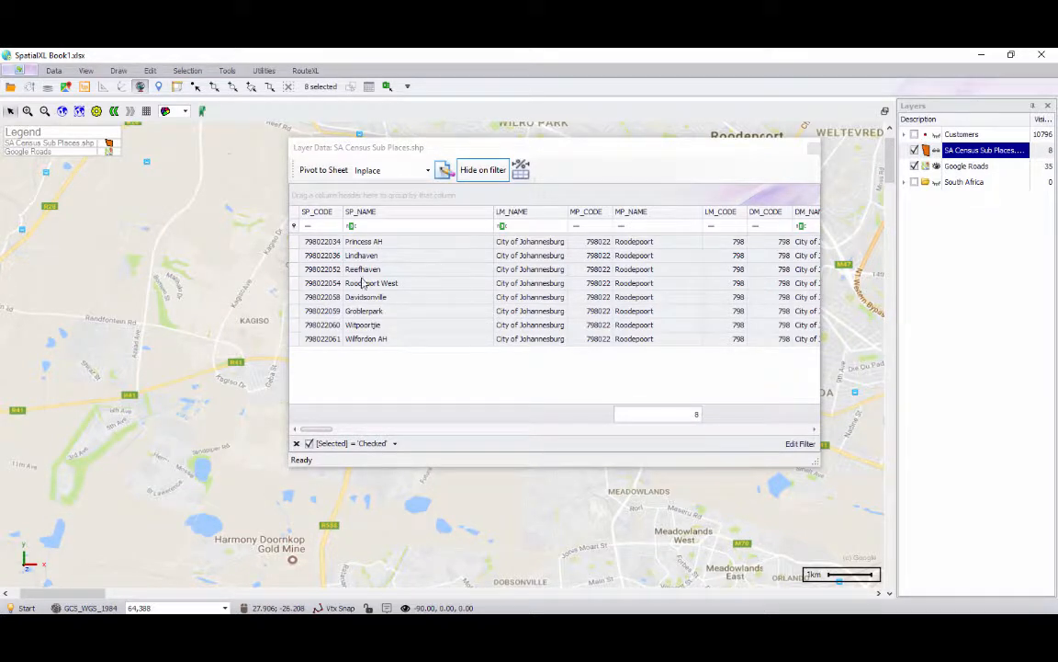
- Copy the data of all the listed sub places to the clipboard with every column included
{"action": "right_click", "coordinate": [293, 245]}
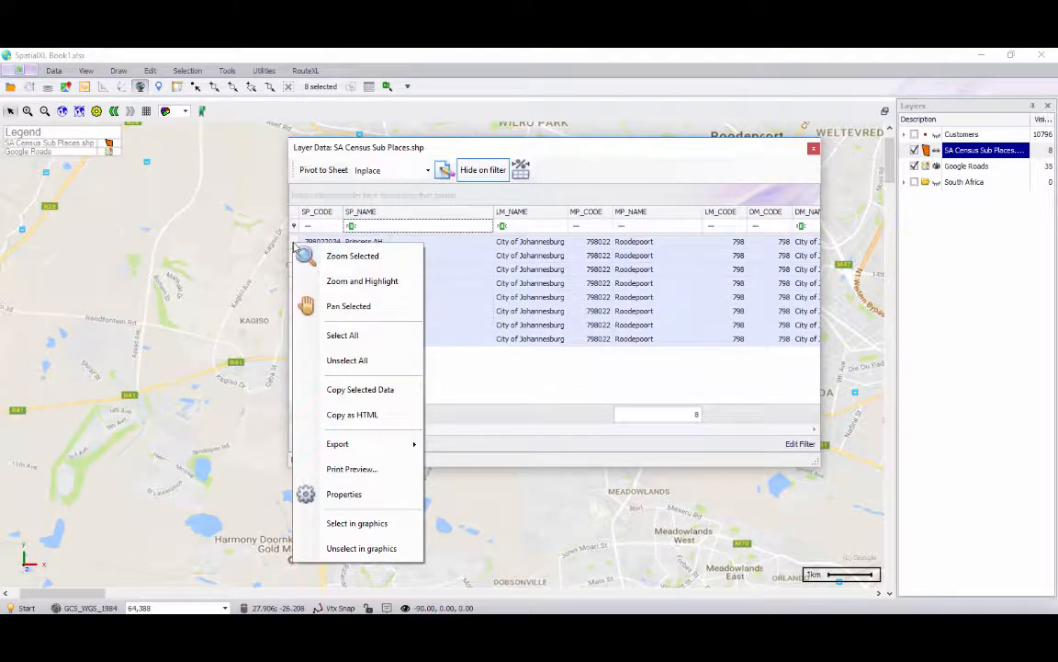
{"action": "left_click", "coordinate": [373, 391]}
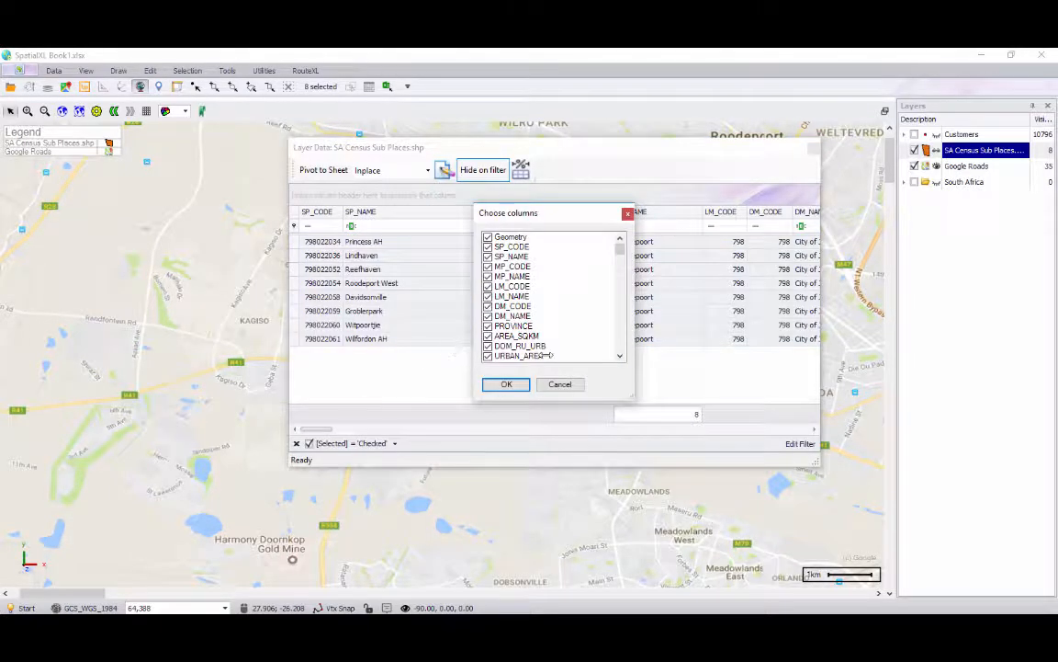
{"action": "left_click", "coordinate": [511, 384]}
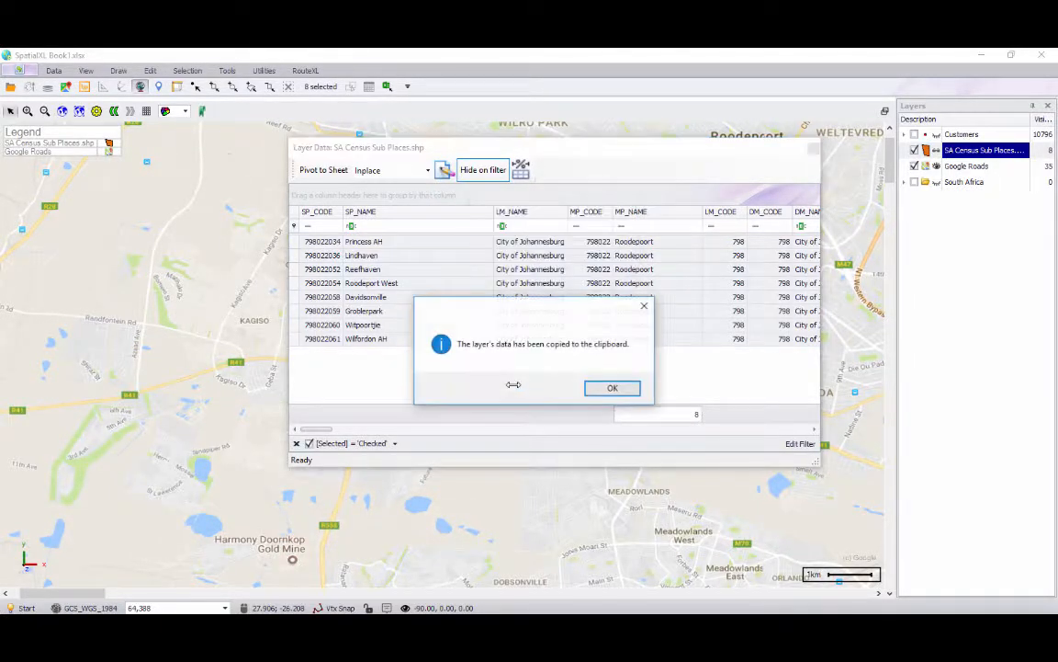
{"action": "left_click", "coordinate": [605, 388]}
- Switch to Excel and paste the copied sub place data into Sheet2 starting at cell A1
{"action": "left_click", "coordinate": [469, 626]}
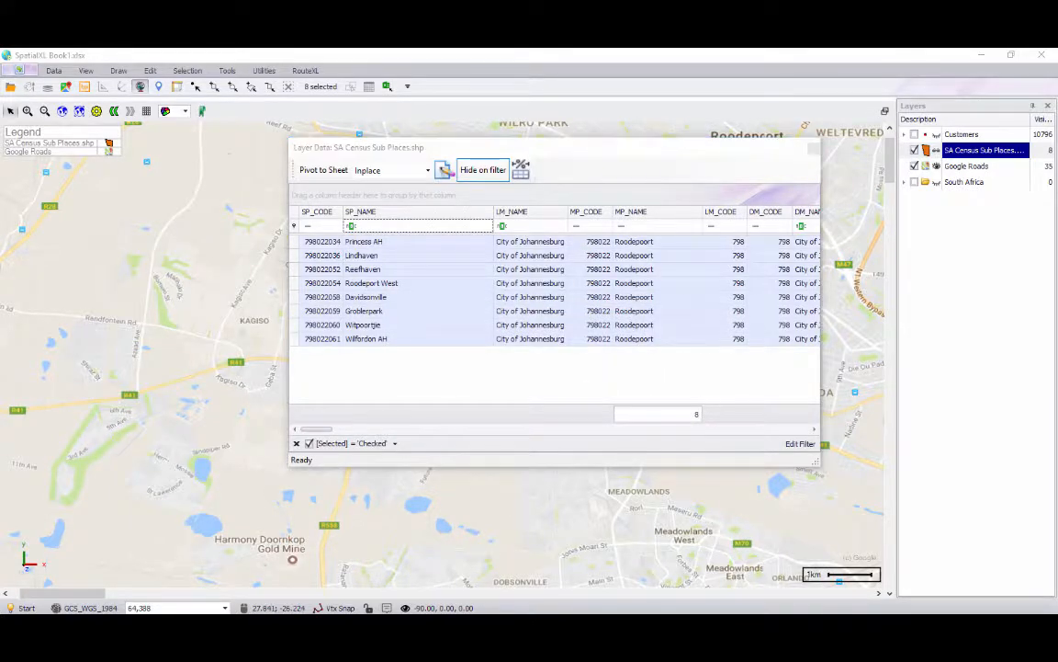
{"action": "left_click", "coordinate": [397, 570]}
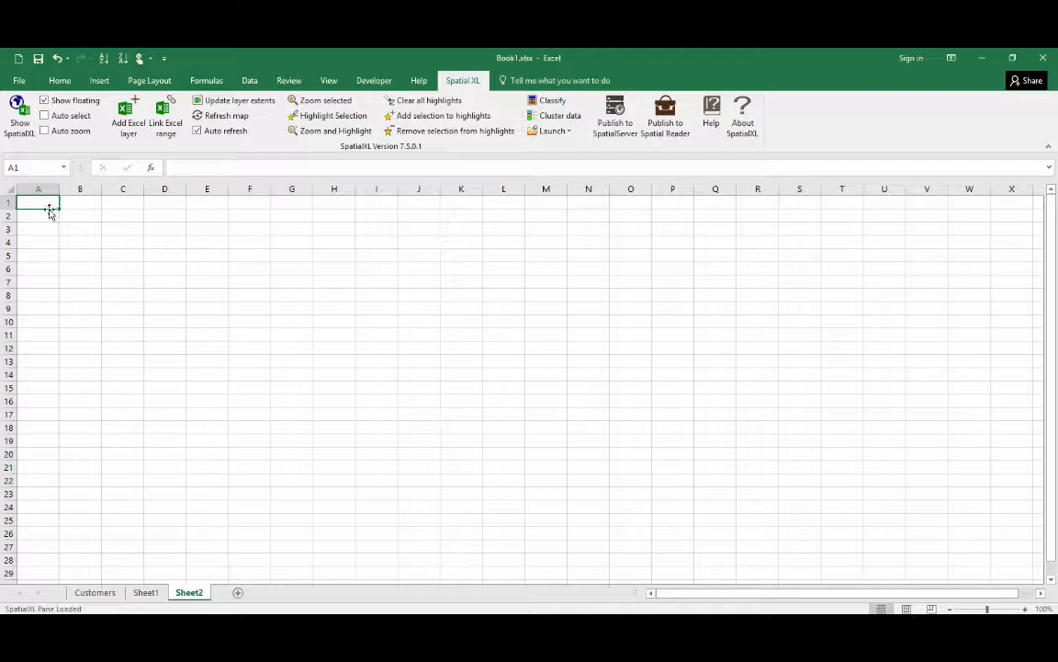
{"action": "key", "text": "ctrl+v"}
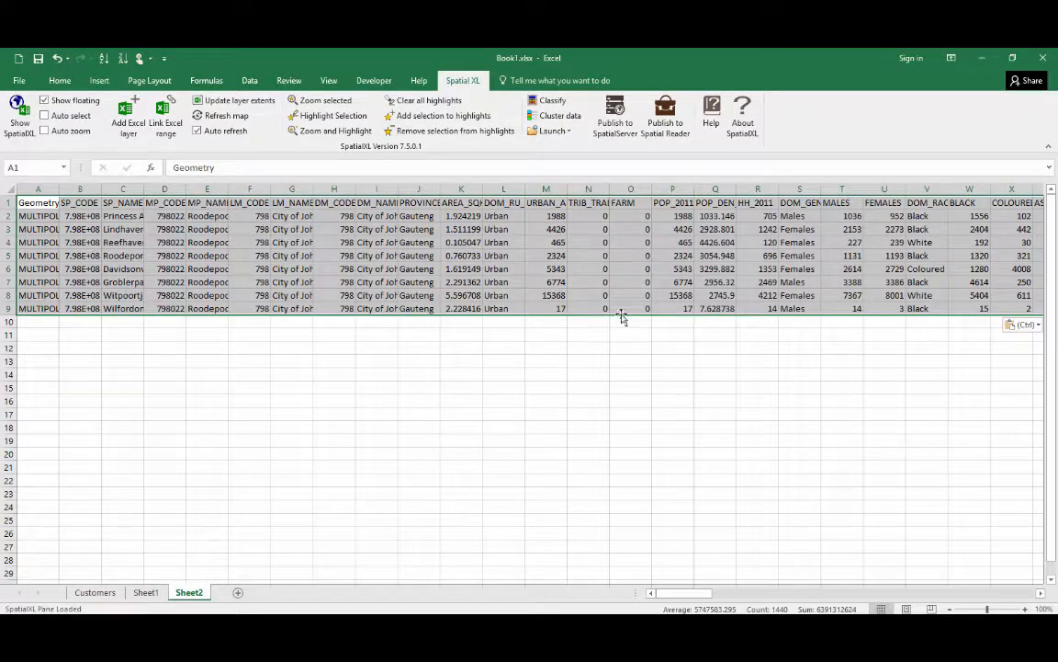
- Switch back to SpatialXL, remove the Selected filter and close the layer data table, and clear the selection of all sub places
{"action": "left_click", "coordinate": [567, 528]}
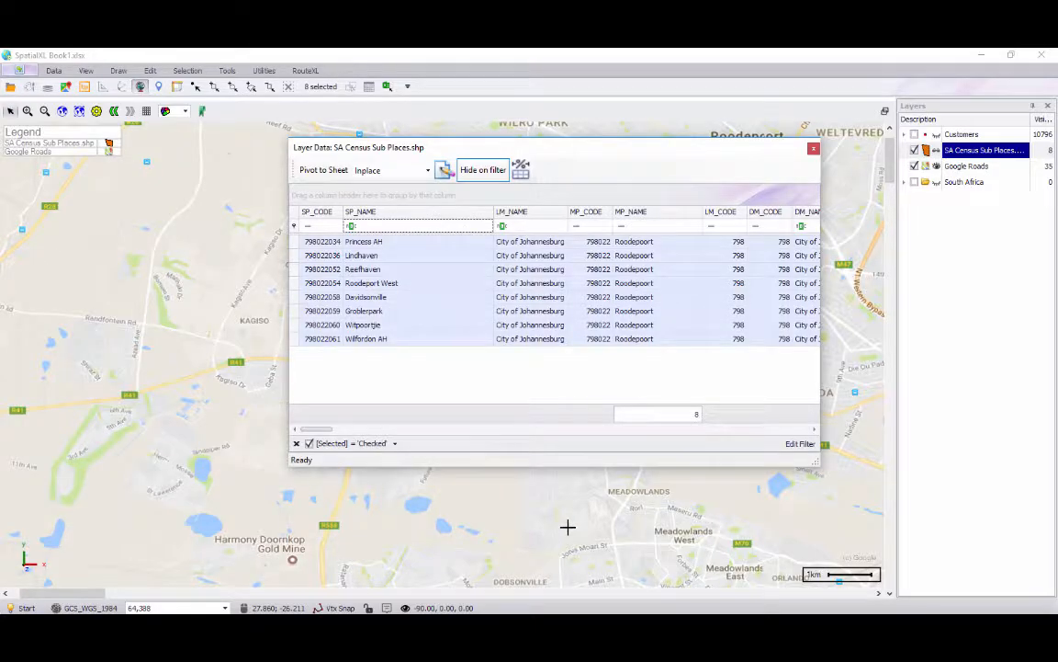
{"action": "left_click", "coordinate": [296, 443]}
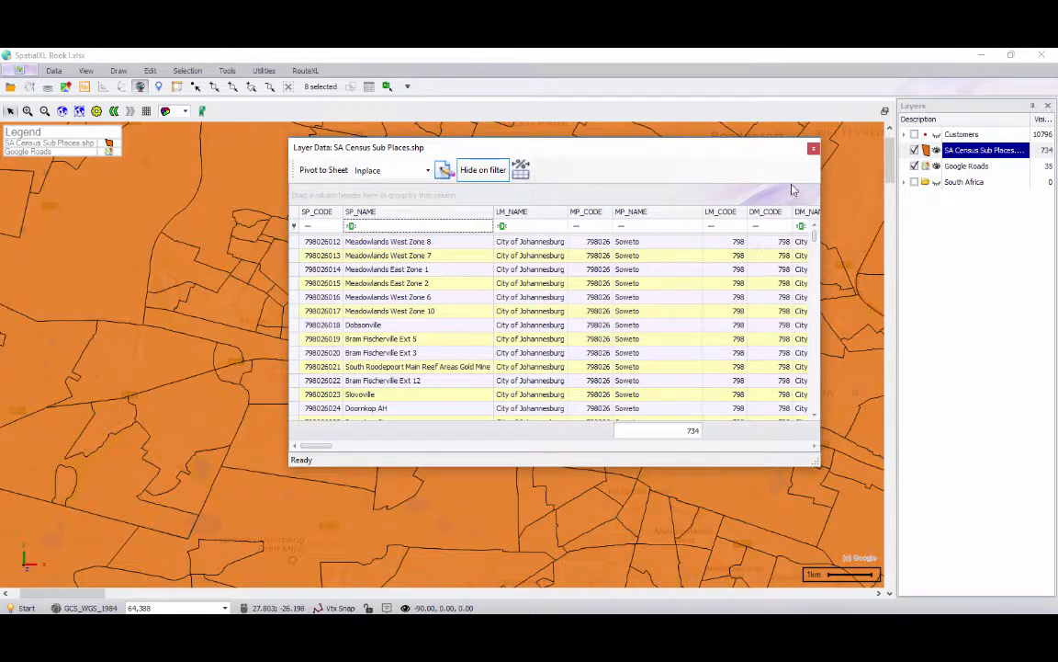
{"action": "left_click", "coordinate": [813, 149]}
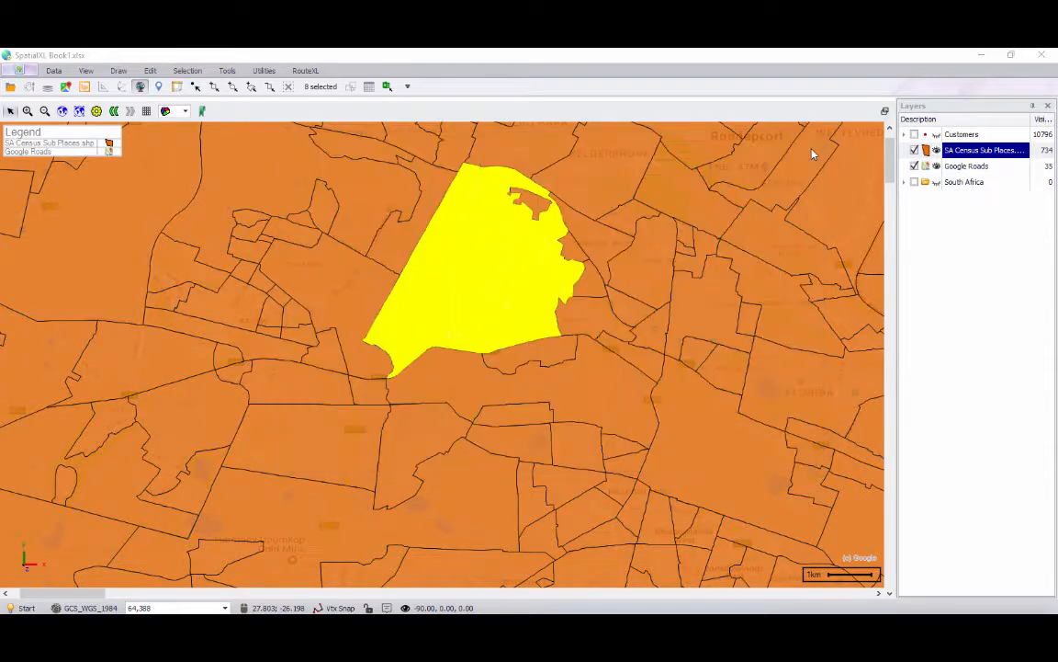
{"action": "left_click", "coordinate": [288, 87]}
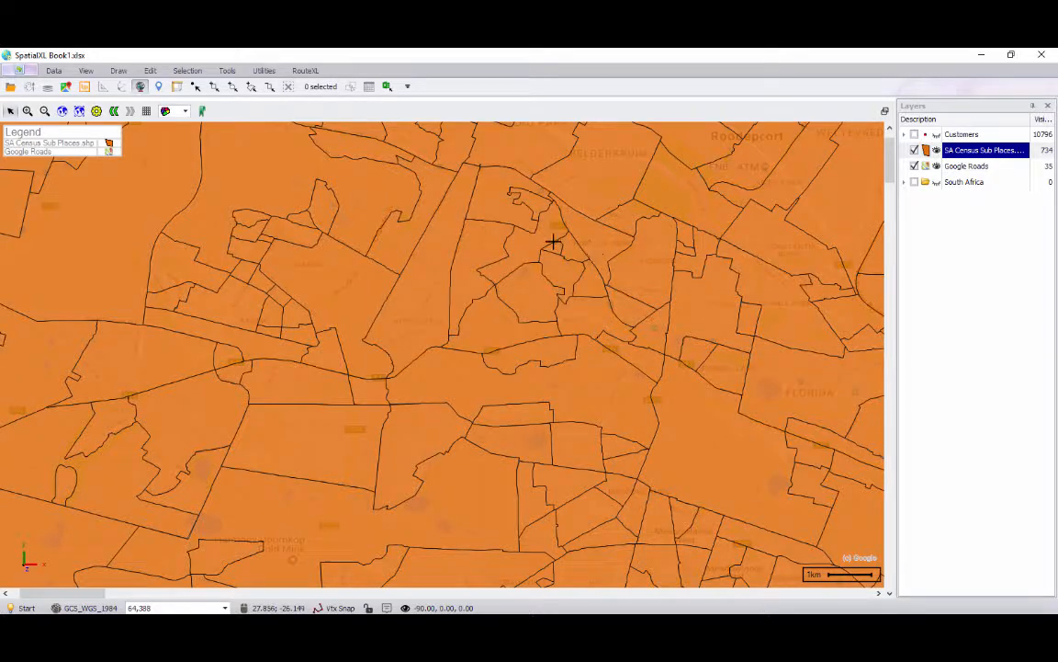
- Remove the SA Census Sub Places.shp layer from the map and confirm its removal
{"action": "left_click", "coordinate": [79, 110]}
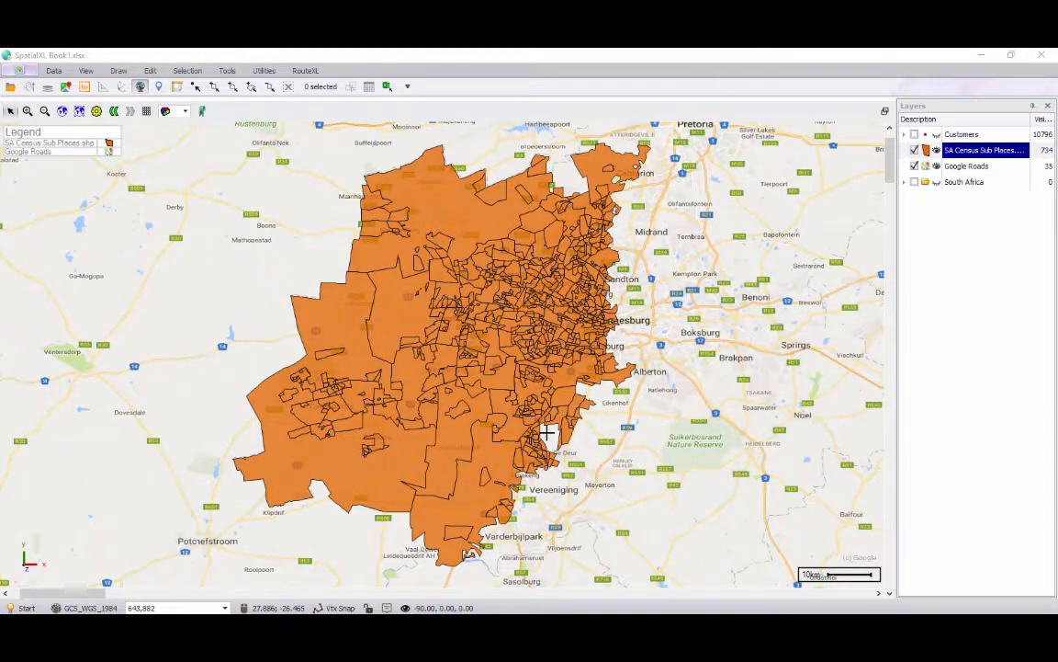
{"action": "right_click", "coordinate": [984, 156]}
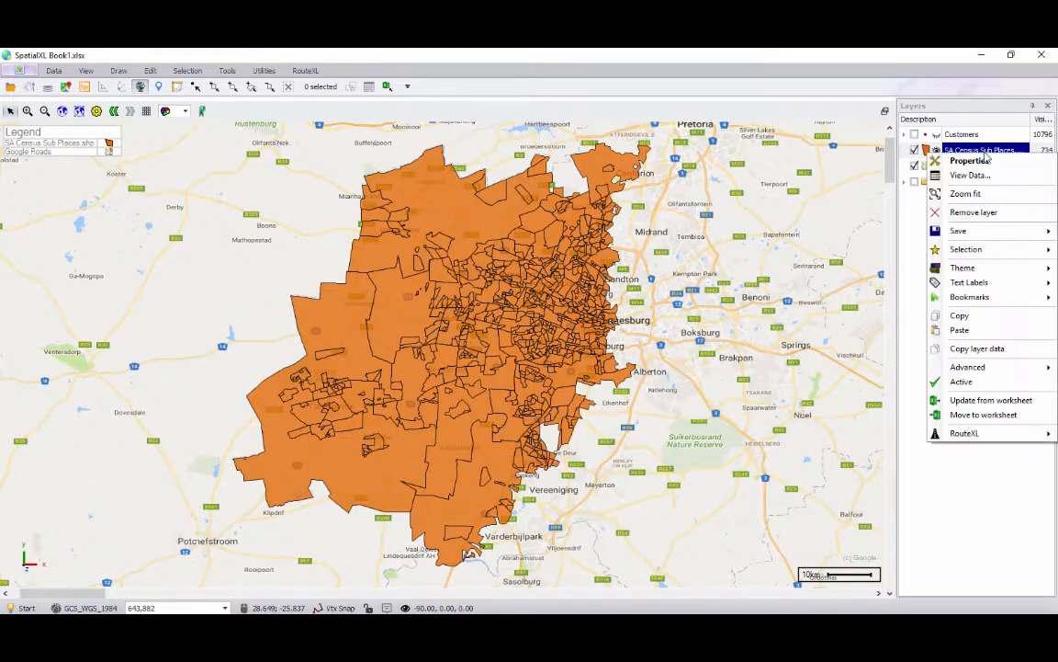
{"action": "left_click", "coordinate": [982, 214]}
{"action": "key", "text": "Return"}
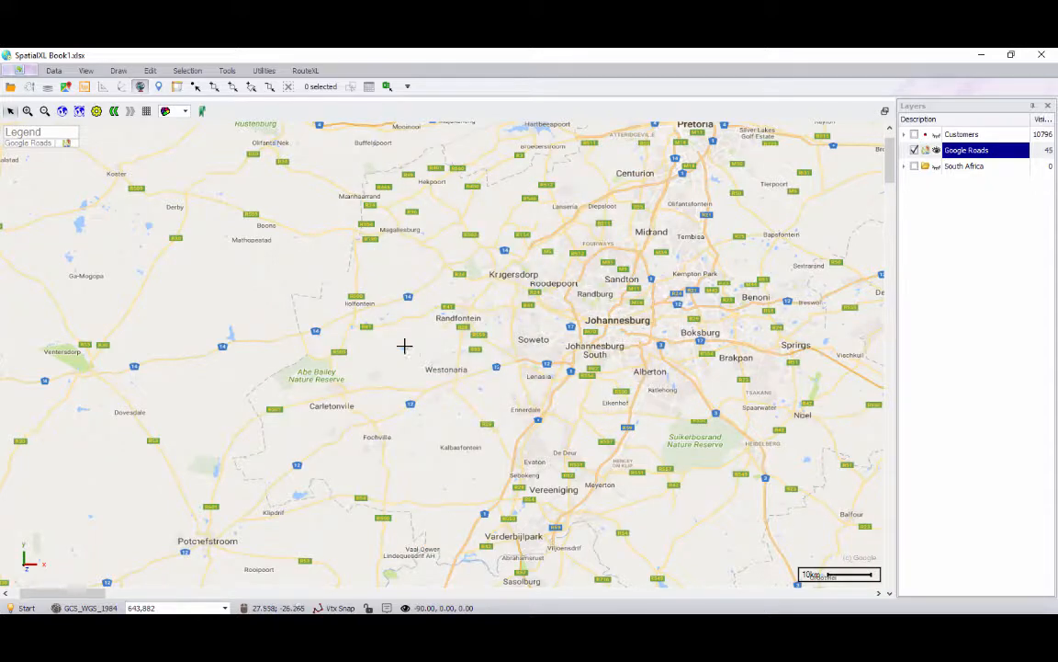
- Load SA Census Sub Places.layer from the Layer Properties folder on the desktop into the map
{"action": "left_click", "coordinate": [11, 88]}
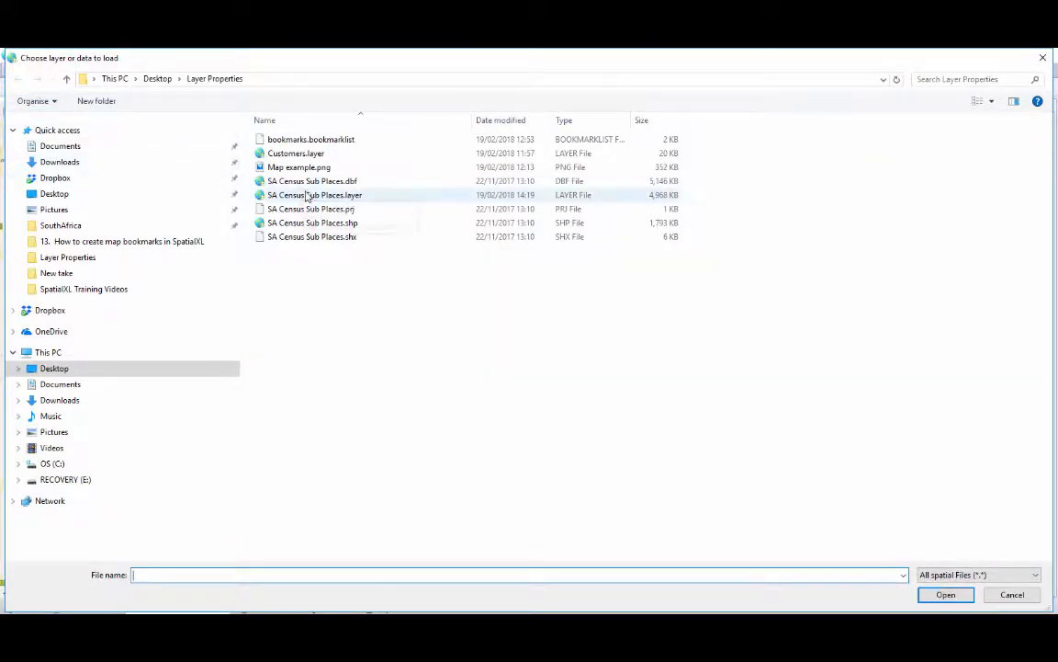
{"action": "left_click", "coordinate": [360, 197]}
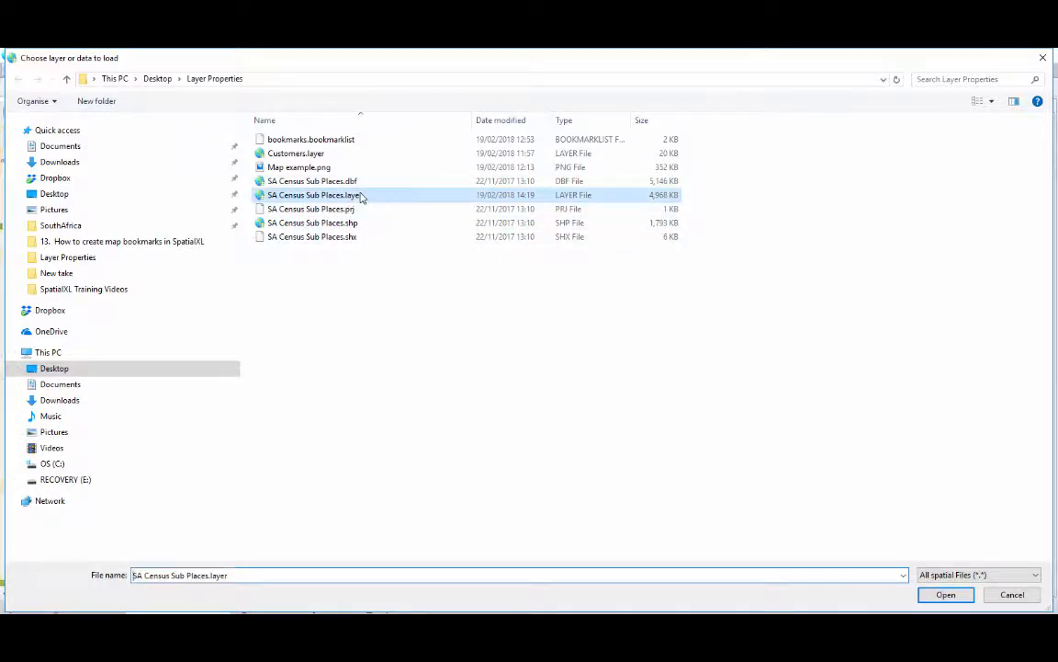
{"action": "left_click", "coordinate": [946, 594]}
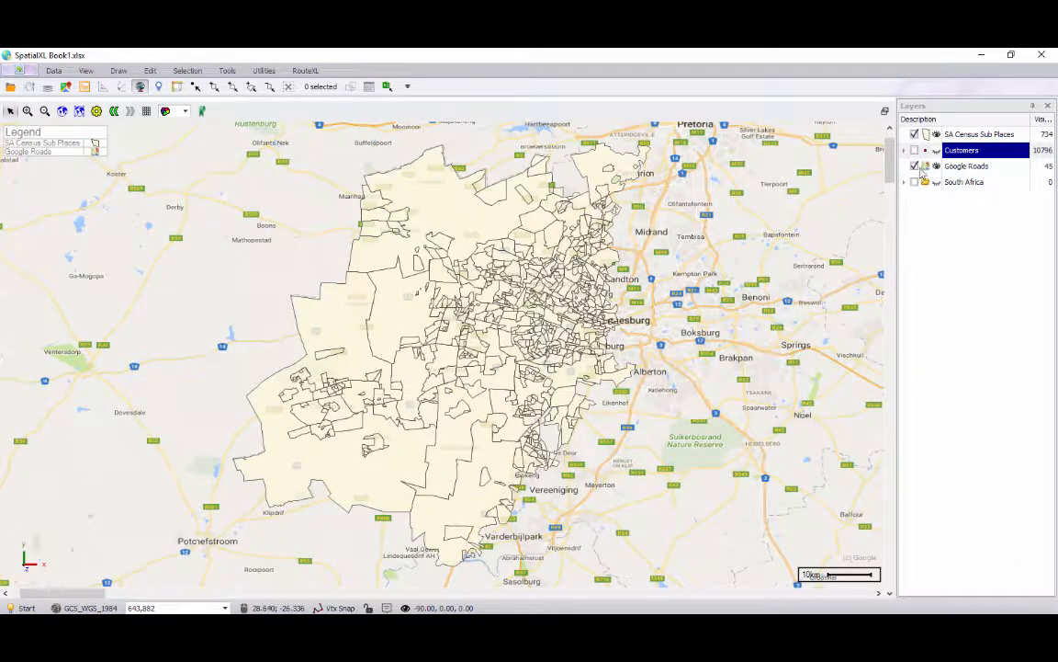
- Apply the Dominant Language Group theme to the SA Census Sub Places layer
{"action": "right_click", "coordinate": [994, 137]}
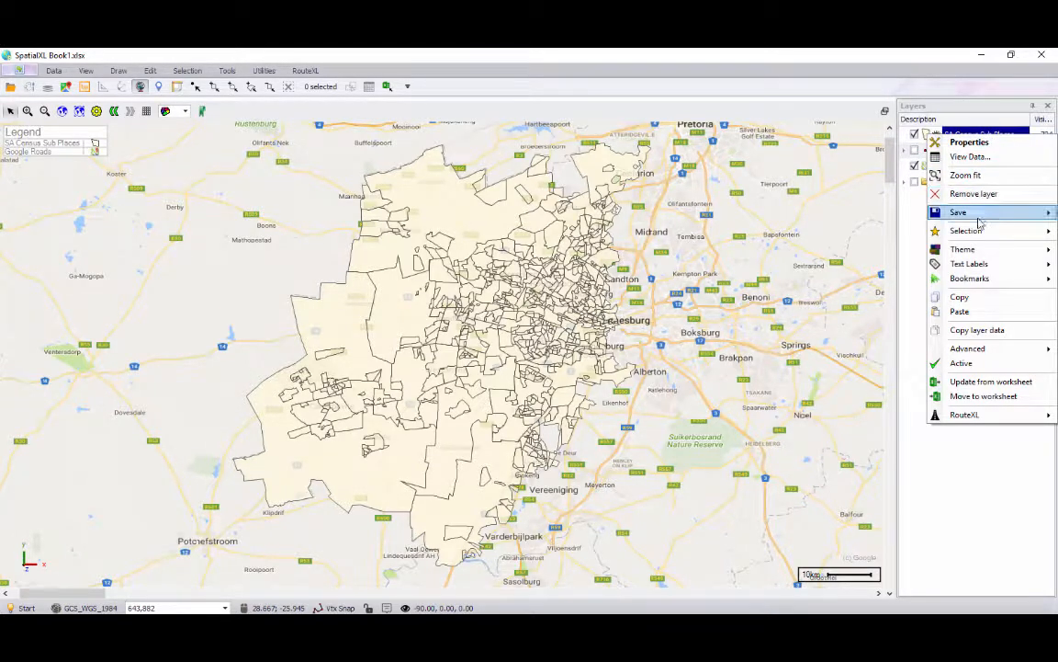
{"action": "mouse_move", "coordinate": [976, 250]}
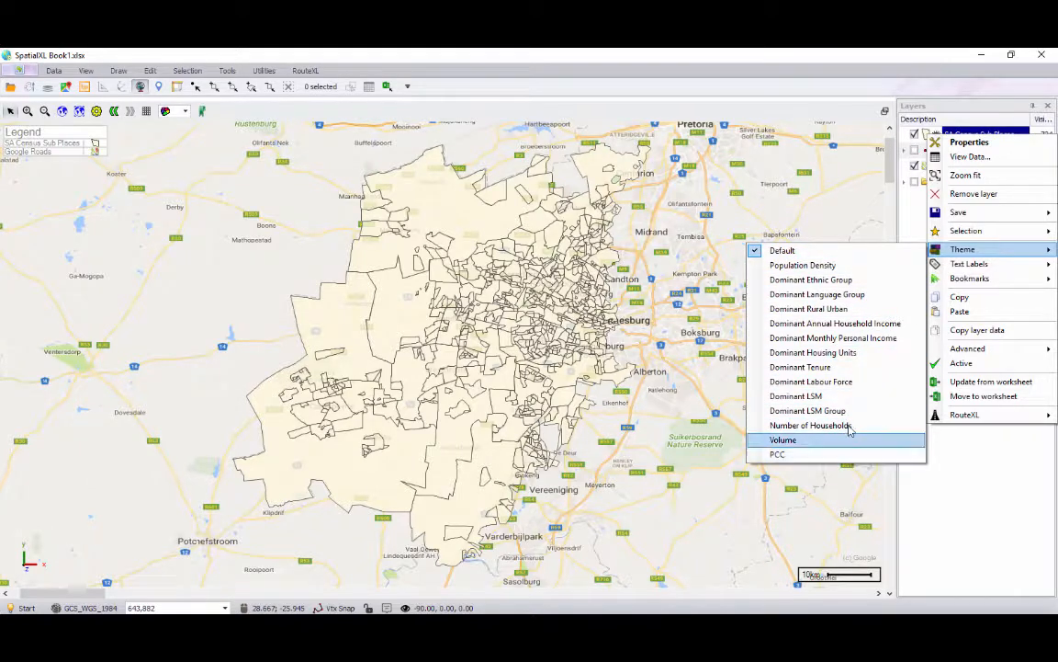
{"action": "left_click", "coordinate": [855, 296]}
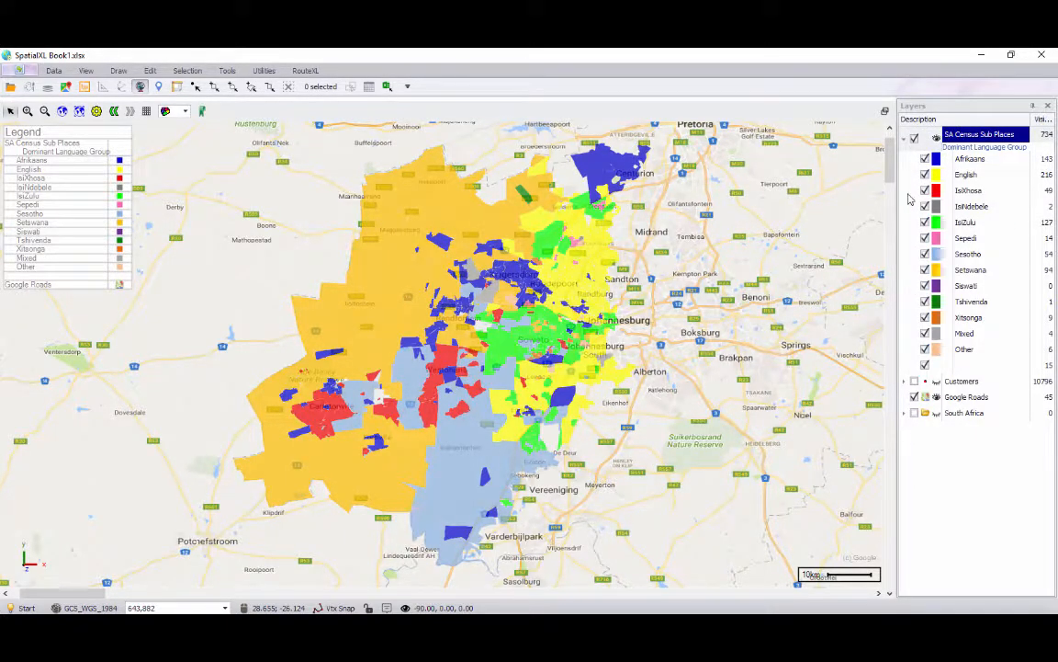
- Switch the SA Census Sub Places layer to the Dominant LSM theme
{"action": "right_click", "coordinate": [960, 134]}
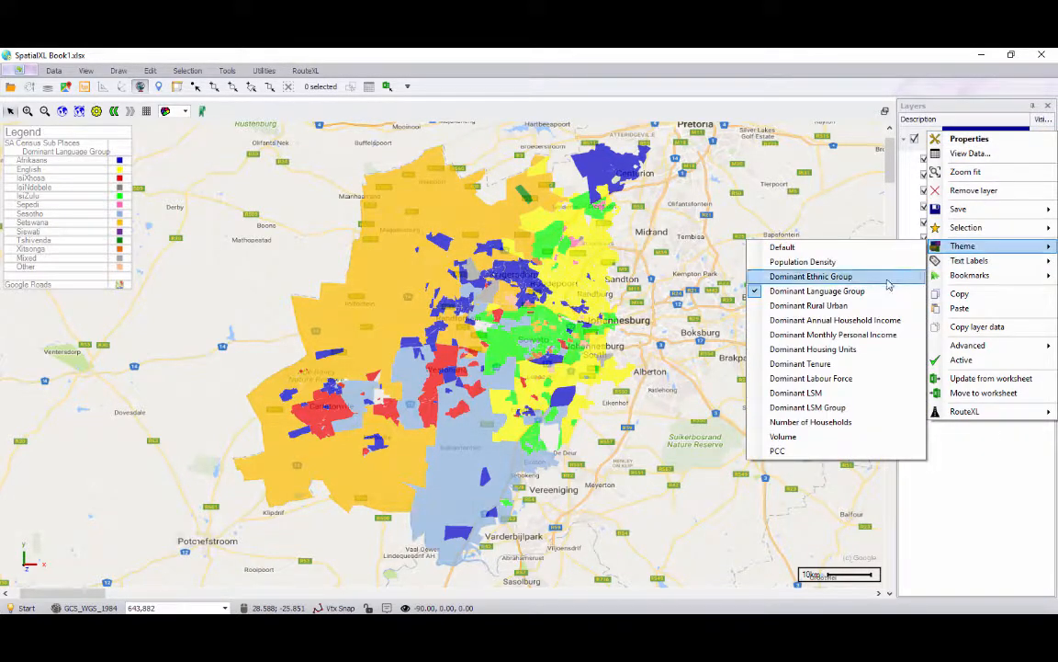
{"action": "left_click", "coordinate": [857, 394]}
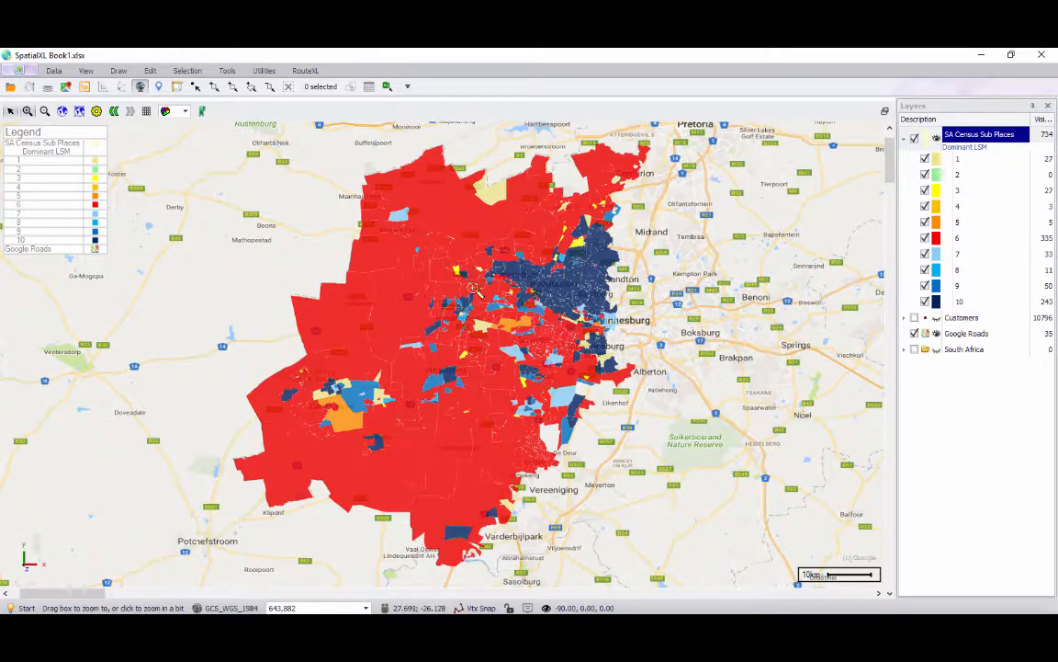
{"action": "left_click_drag", "start_coordinate": [441, 246], "coordinate": [516, 327]}
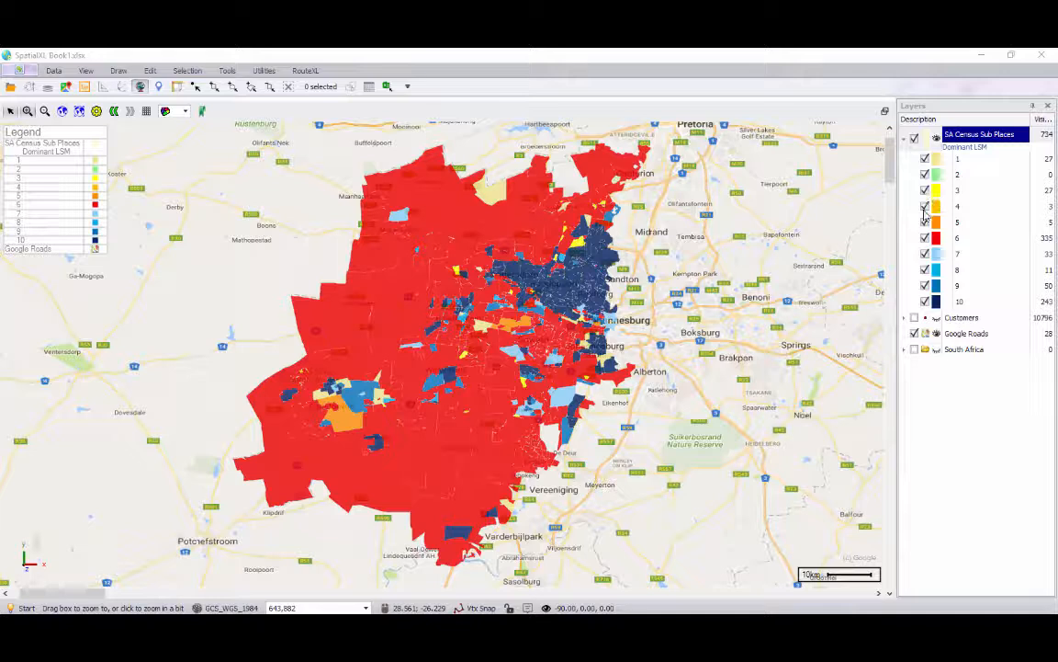
- Look through the list of saved themes in the SA Census Sub Places layer's thematics properties and close the properties
{"action": "right_click", "coordinate": [970, 133]}
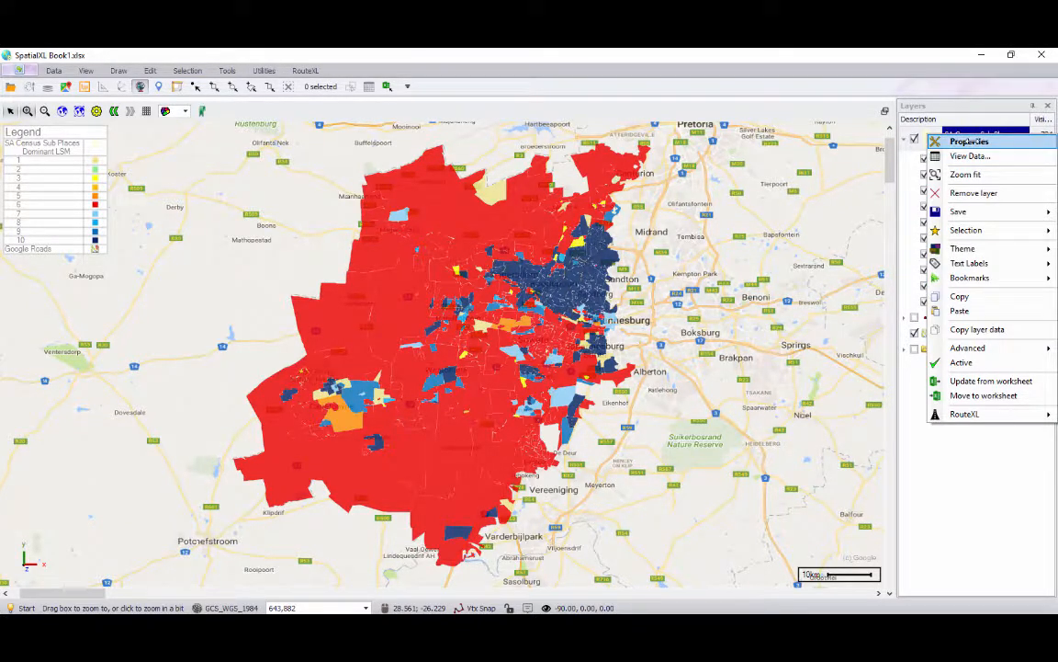
{"action": "left_click", "coordinate": [969, 142]}
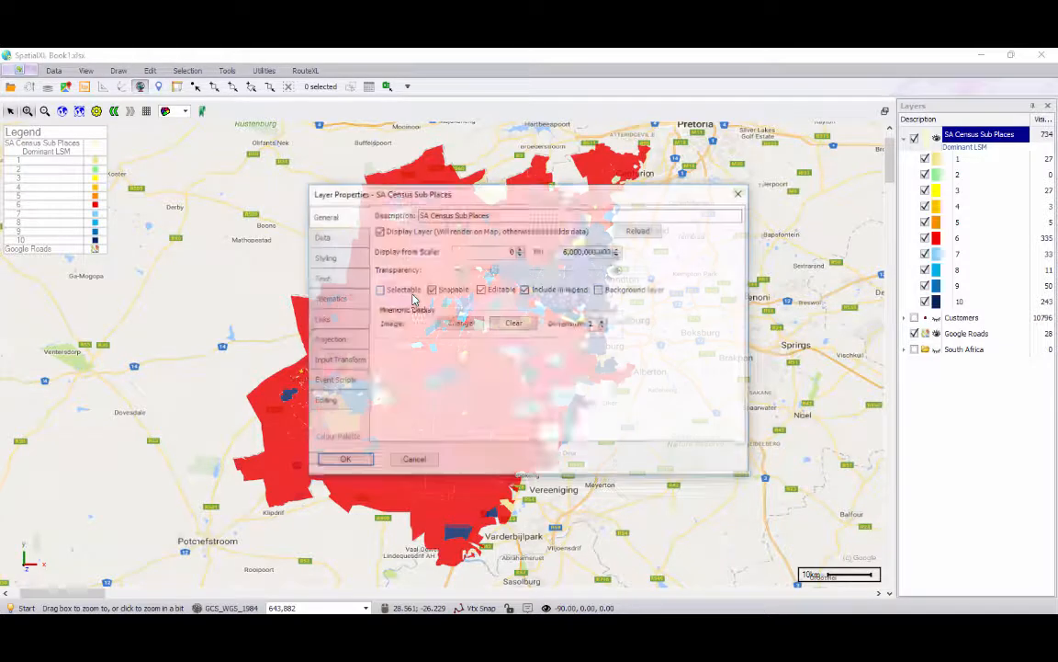
{"action": "left_click", "coordinate": [337, 297]}
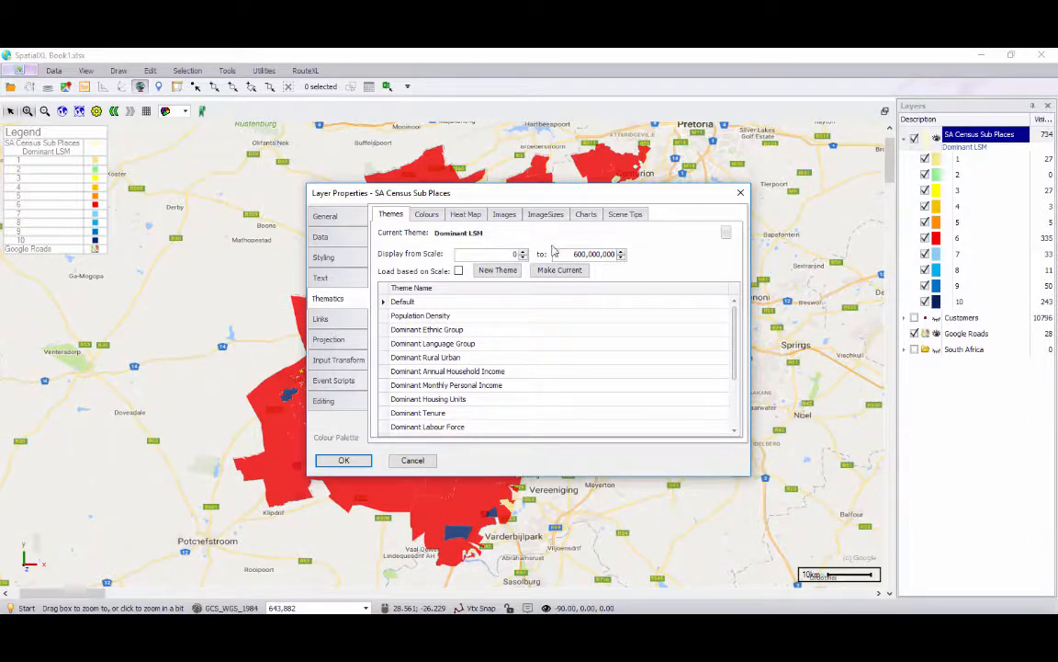
{"action": "left_click_drag", "start_coordinate": [735, 316], "coordinate": [719, 294]}
{"action": "left_click", "coordinate": [741, 192]}
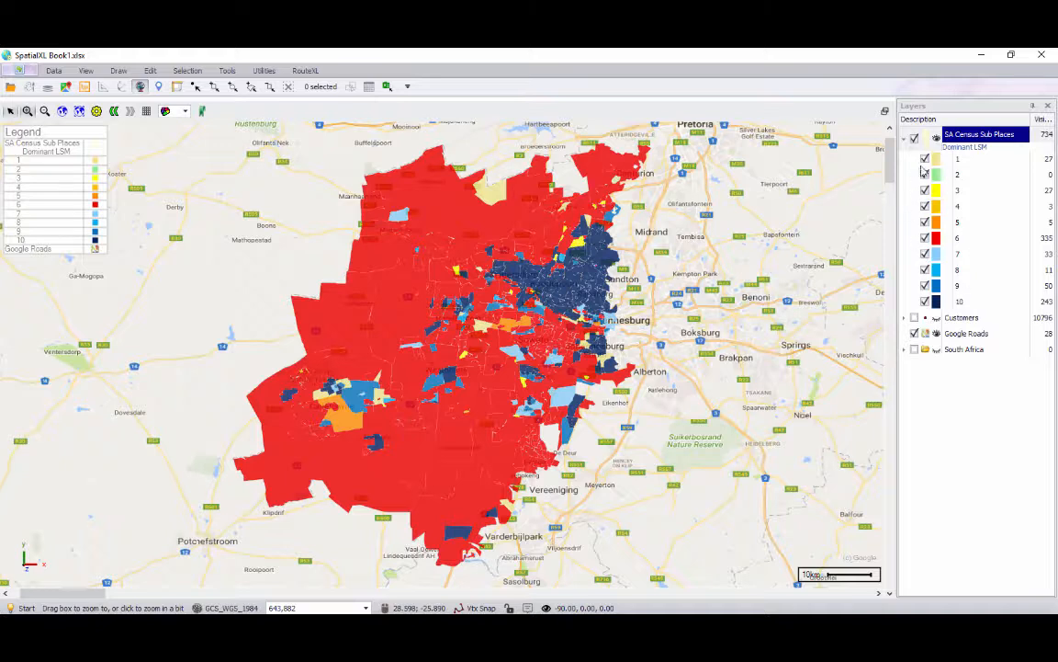
- Open the dialog for saving the SA Census Sub Places layer properties to another file and close it without saving
{"action": "right_click", "coordinate": [965, 136]}
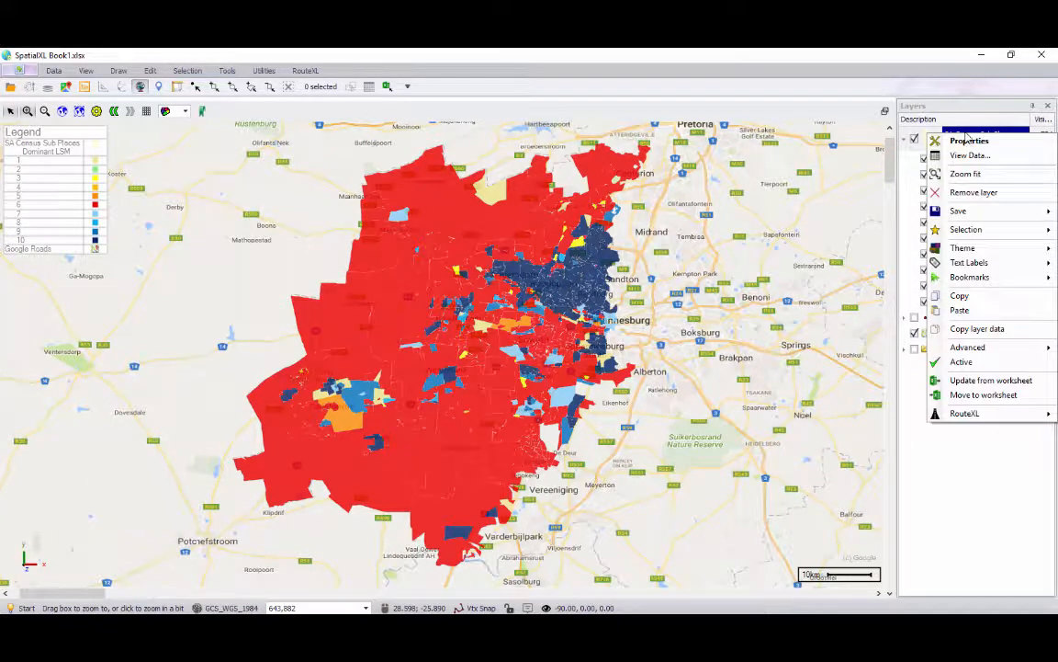
{"action": "mouse_move", "coordinate": [994, 217]}
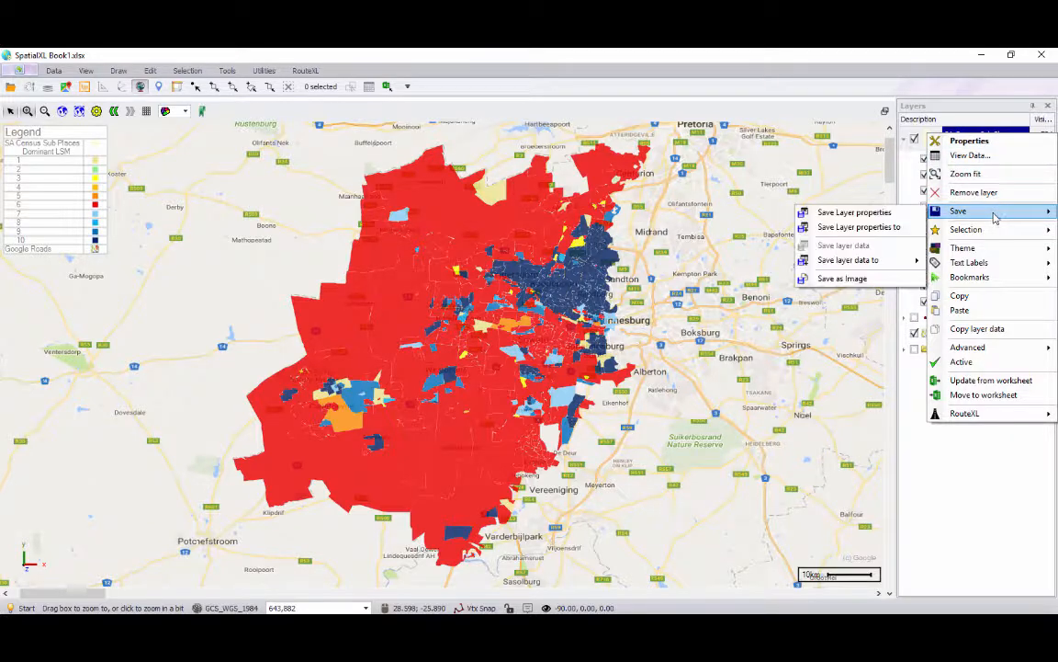
{"action": "left_click", "coordinate": [864, 230]}
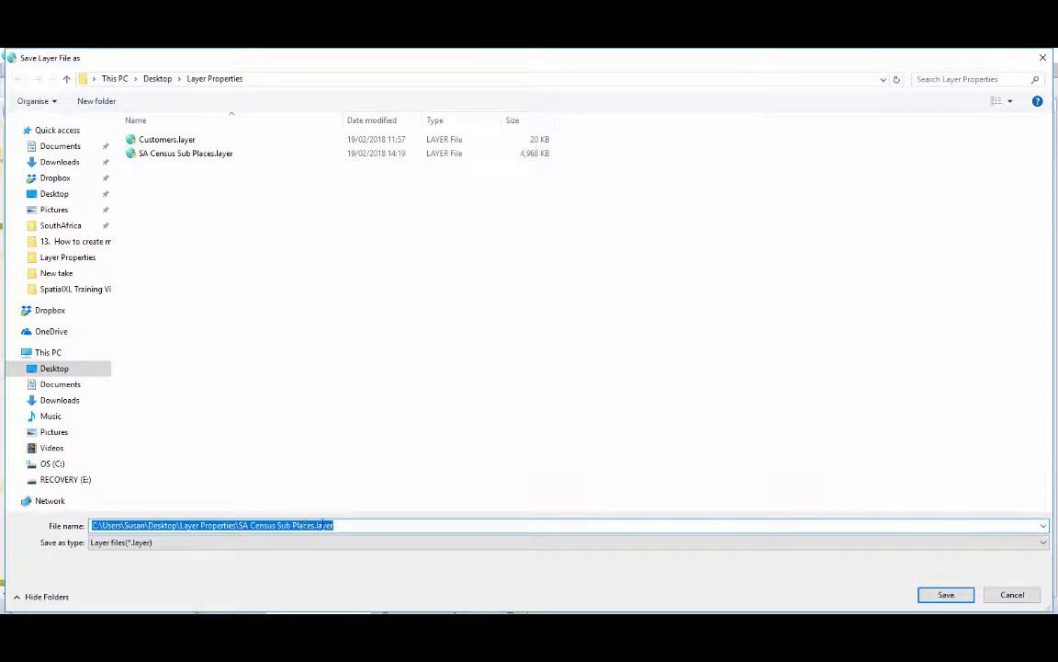
{"action": "left_click", "coordinate": [1013, 594]}
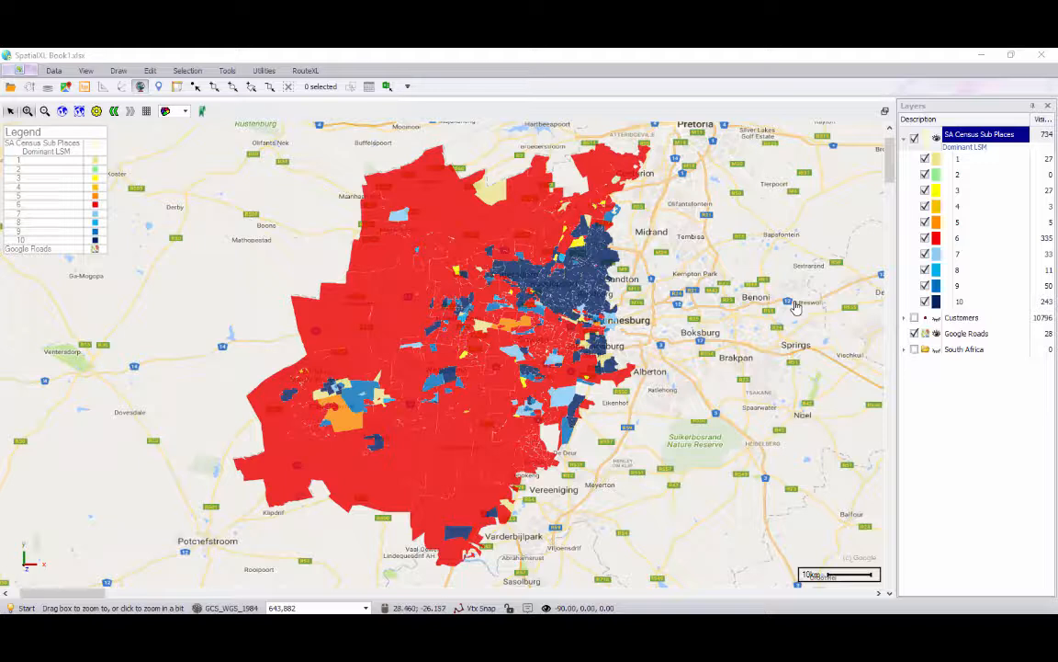
- Start moving the SA Census Sub Places layer to a worksheet, including all columns except Geometry
{"action": "right_click", "coordinate": [979, 137]}
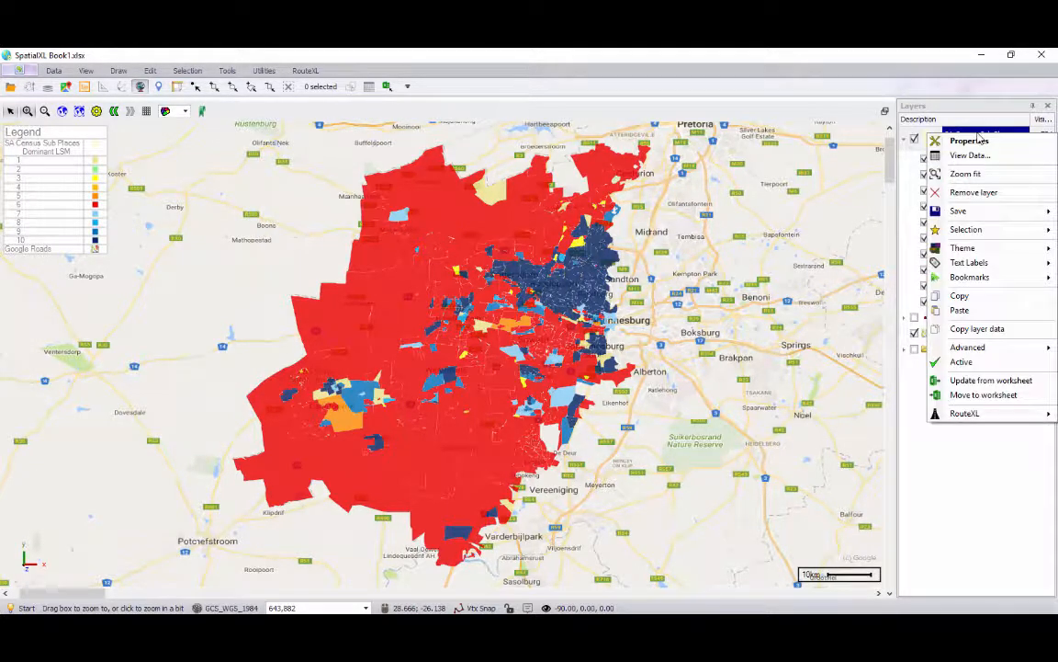
{"action": "left_click", "coordinate": [1022, 395]}
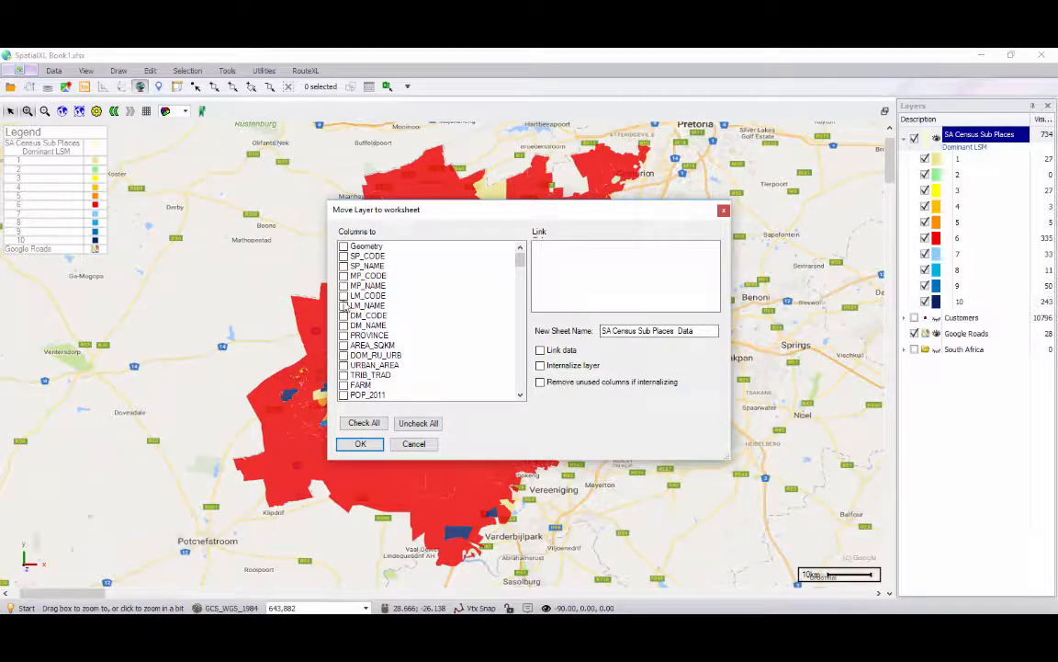
{"action": "scroll", "coordinate": [469, 267], "scroll_direction": "down", "scroll_amount": 20}
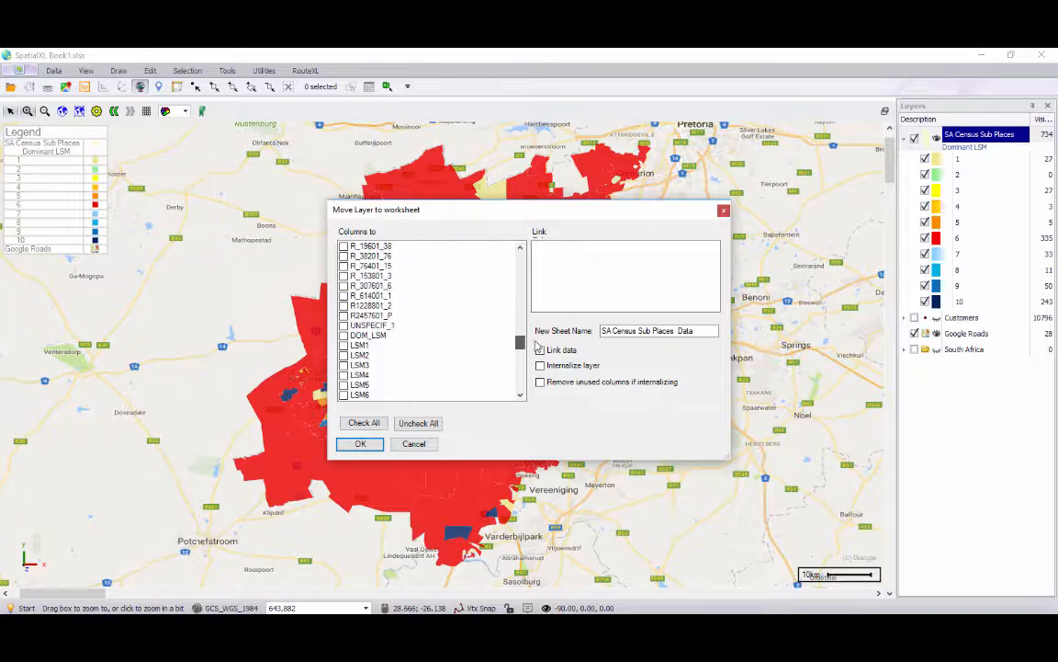
{"action": "scroll", "coordinate": [539, 348], "scroll_direction": "up", "scroll_amount": 20}
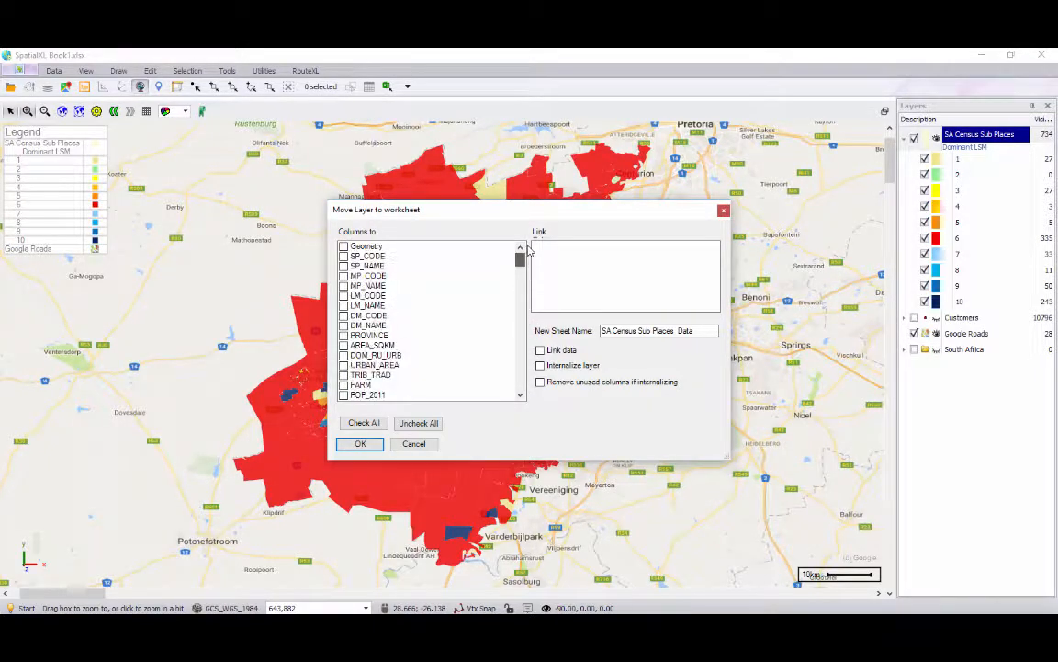
{"action": "left_click", "coordinate": [364, 423]}
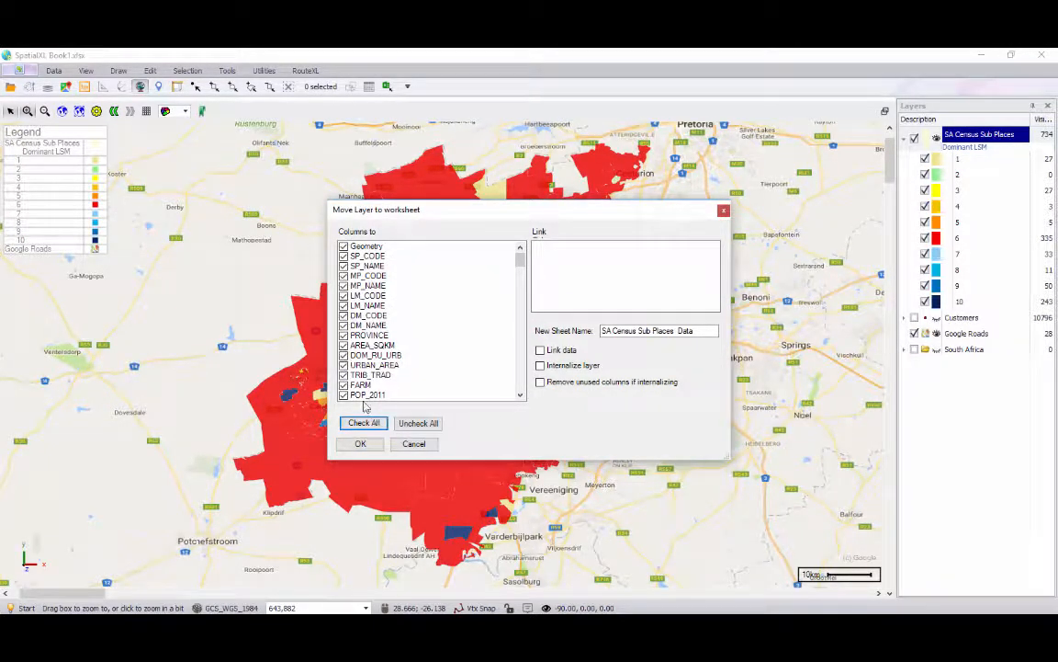
{"action": "left_click", "coordinate": [344, 247]}
{"action": "left_click", "coordinate": [349, 248]}
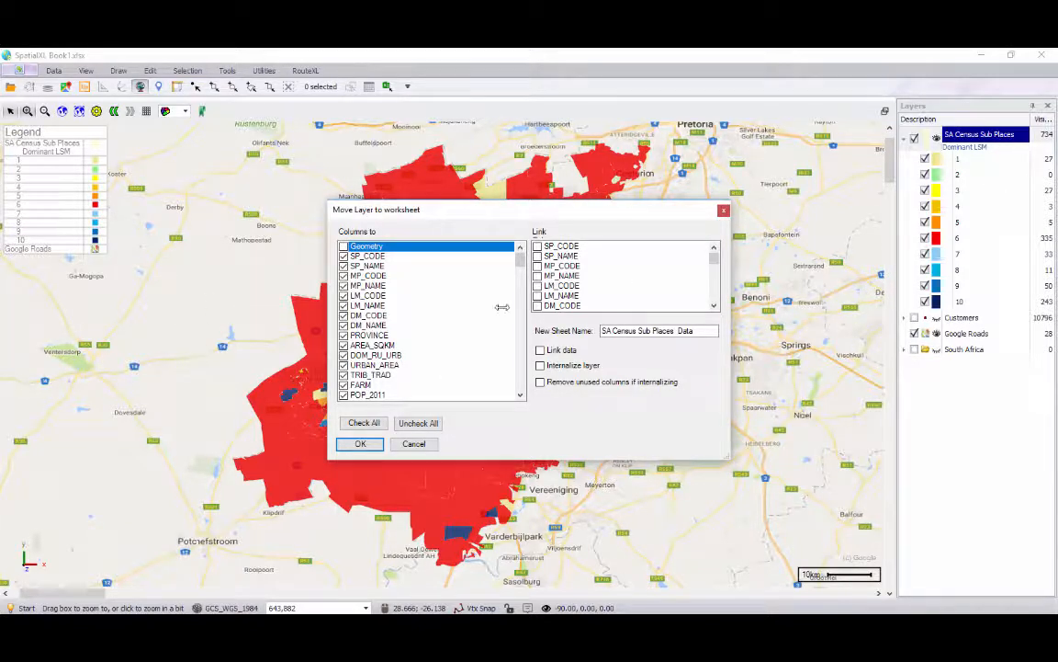
- Link the worksheet data on SP_CODE with Link data enabled, keep the proposed sheet name and create the sheet
{"action": "left_click", "coordinate": [536, 246]}
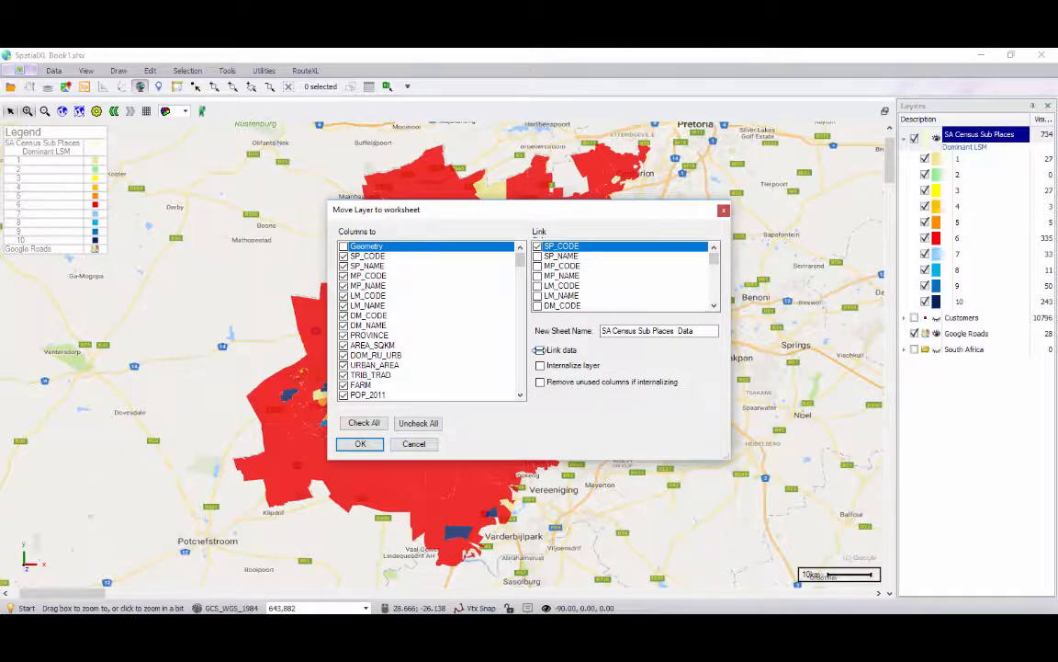
{"action": "left_click", "coordinate": [539, 351]}
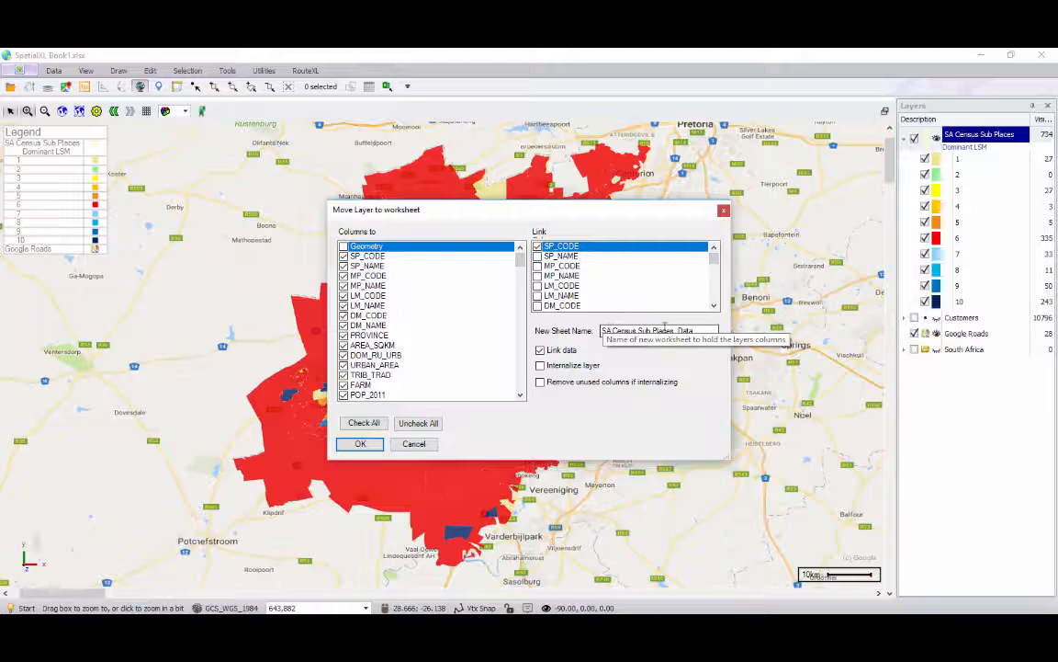
{"action": "left_click_drag", "start_coordinate": [700, 330], "coordinate": [613, 331]}
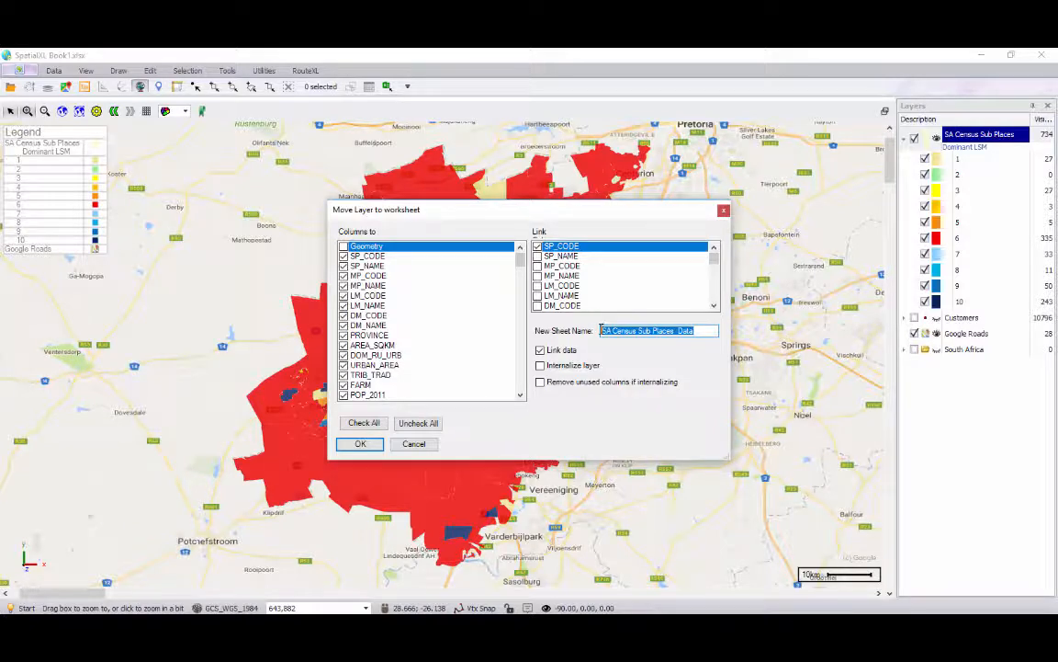
{"action": "left_click", "coordinate": [681, 331]}
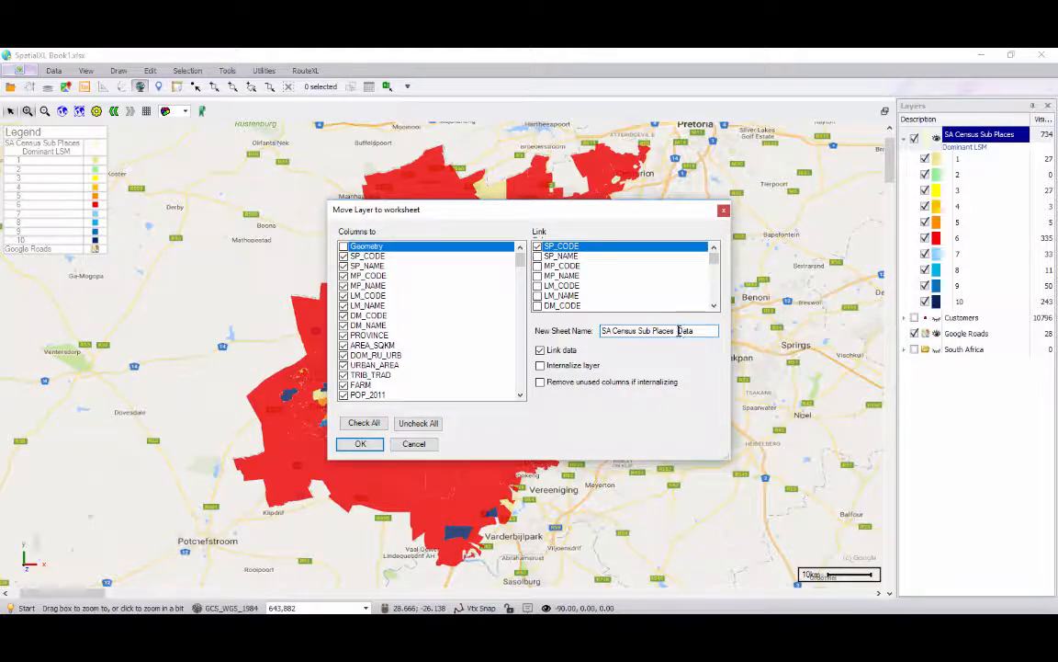
{"action": "left_click", "coordinate": [363, 444]}
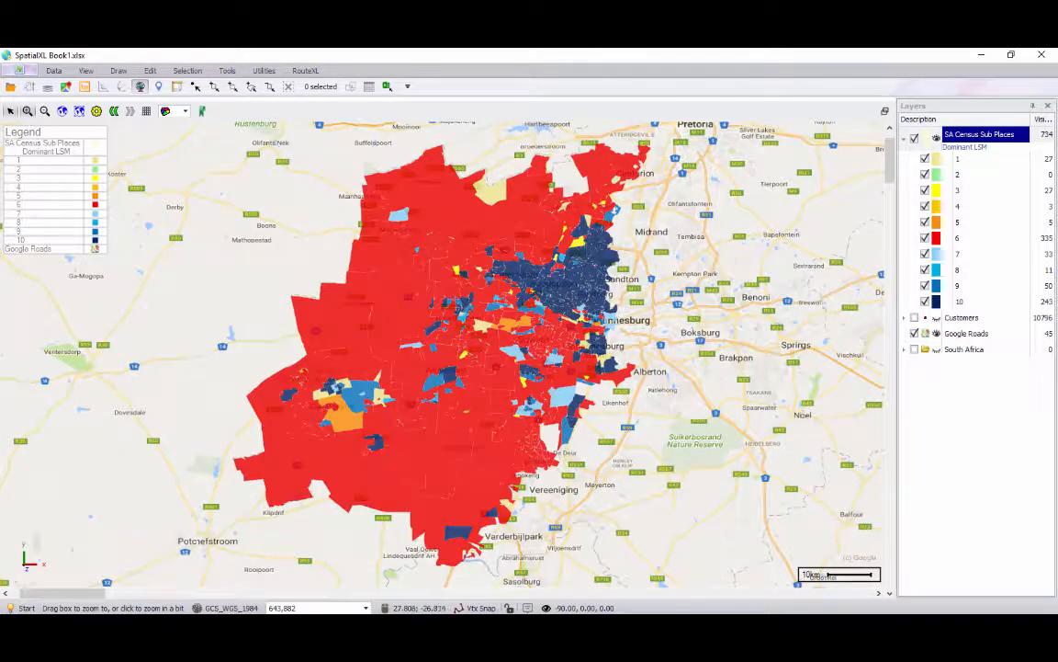
- Switch to Excel and look through the columns and rows of the new SA Census Sub Places data sheet
{"action": "left_click", "coordinate": [469, 624]}
{"action": "left_click", "coordinate": [447, 604]}
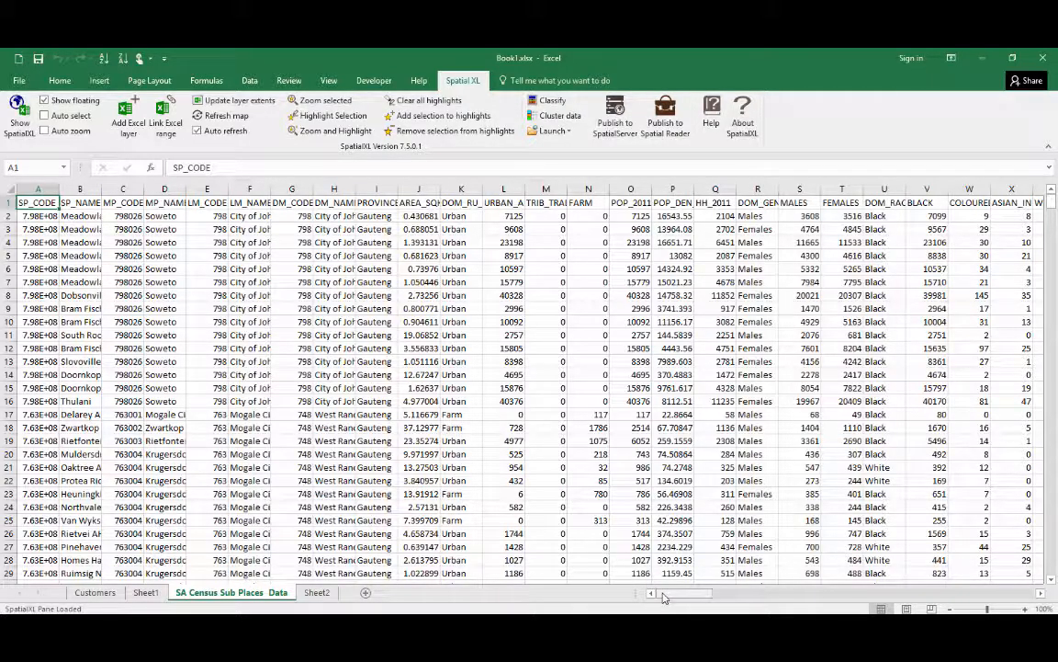
{"action": "mouse_move", "coordinate": [665, 597]}
{"action": "left_mouse_down"}
{"action": "mouse_move", "coordinate": [974, 593]}
{"action": "mouse_move", "coordinate": [663, 594]}
{"action": "left_mouse_up"}
{"action": "left_click_drag", "start_coordinate": [1052, 203], "coordinate": [1056, 286]}
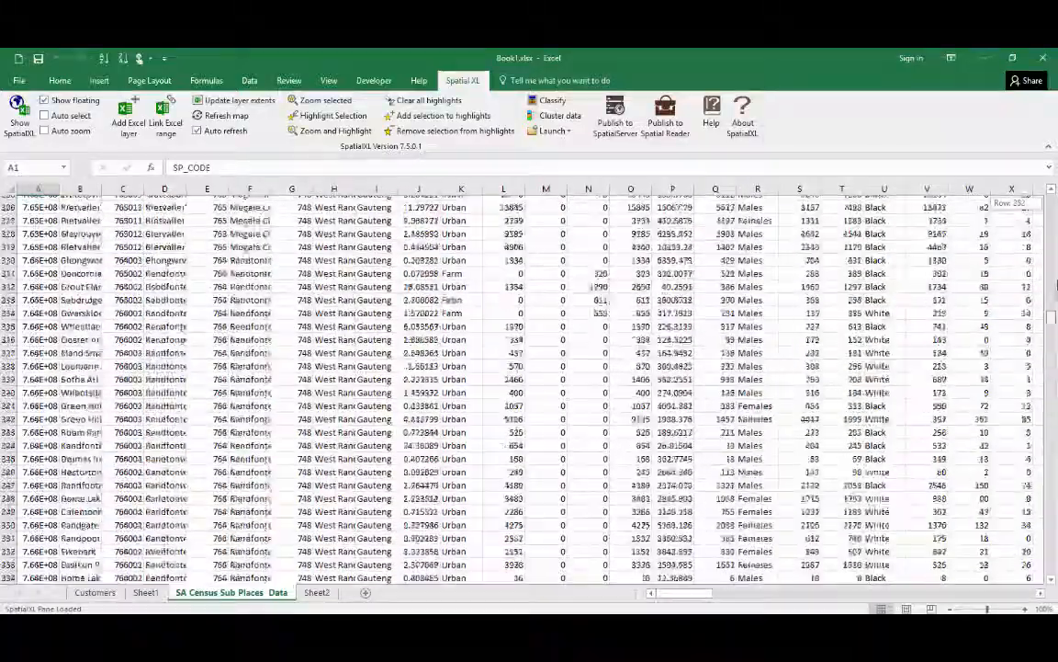